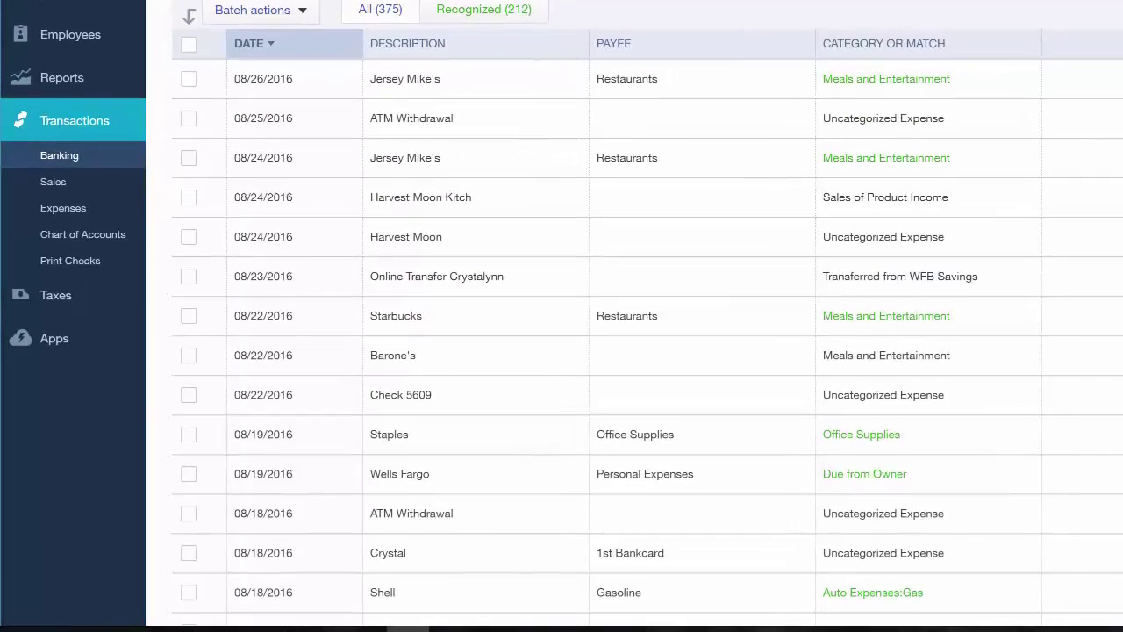
# From the Banking page, start adding a bank account and choose Bank of America as the institution
pyautogui.click(63, 157)
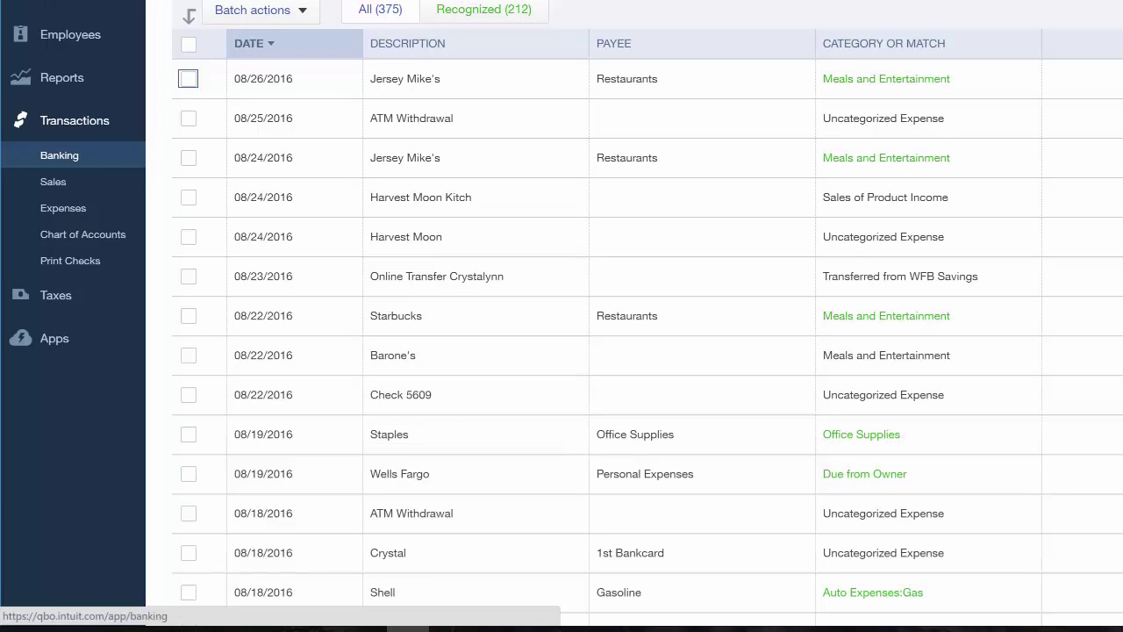
pyautogui.click(68, 160)
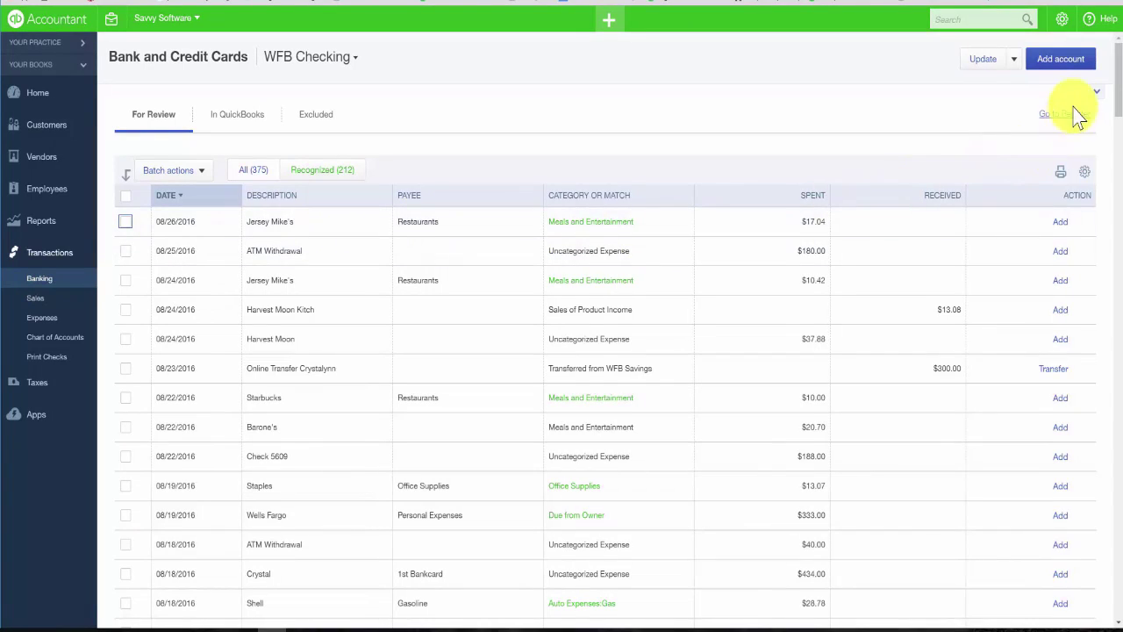
pyautogui.click(1063, 61)
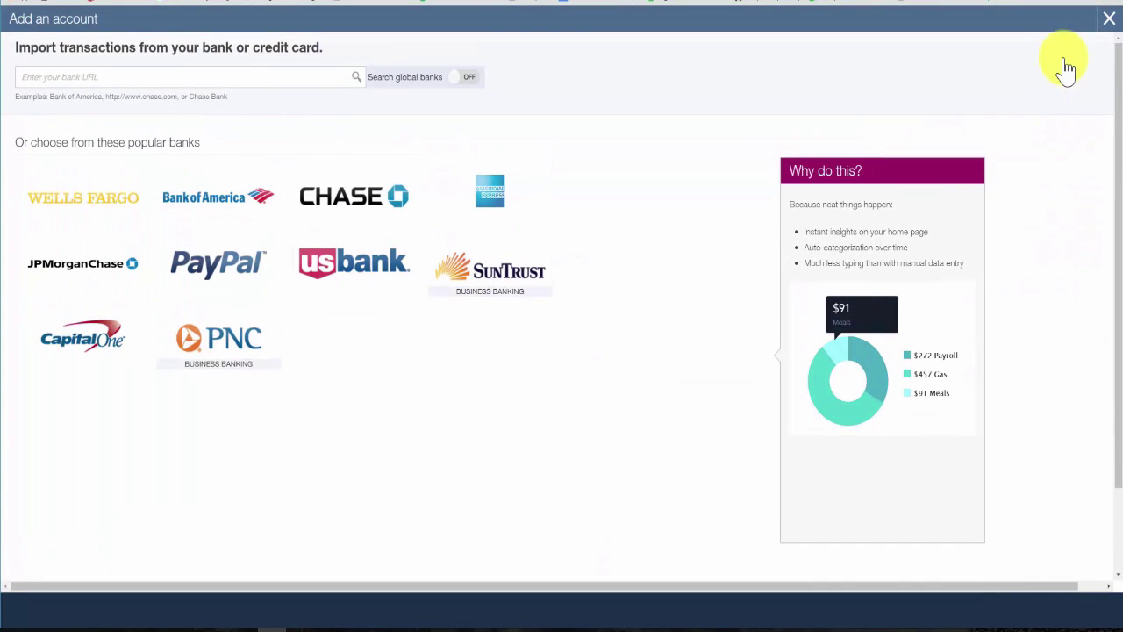
pyautogui.click(113, 78)
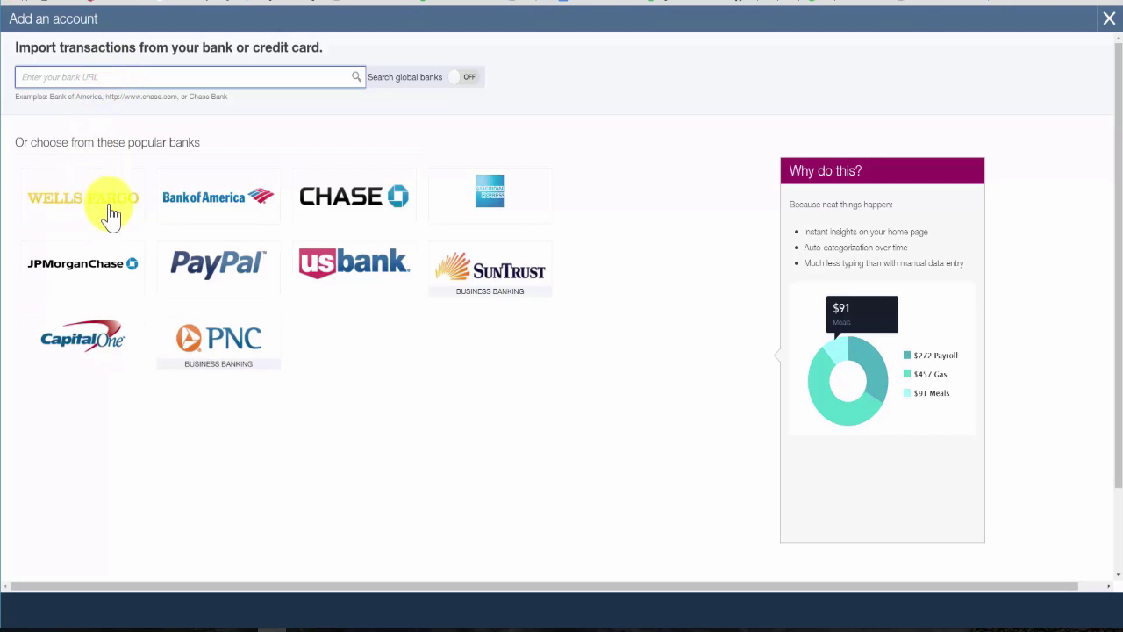
pyautogui.click(225, 209)
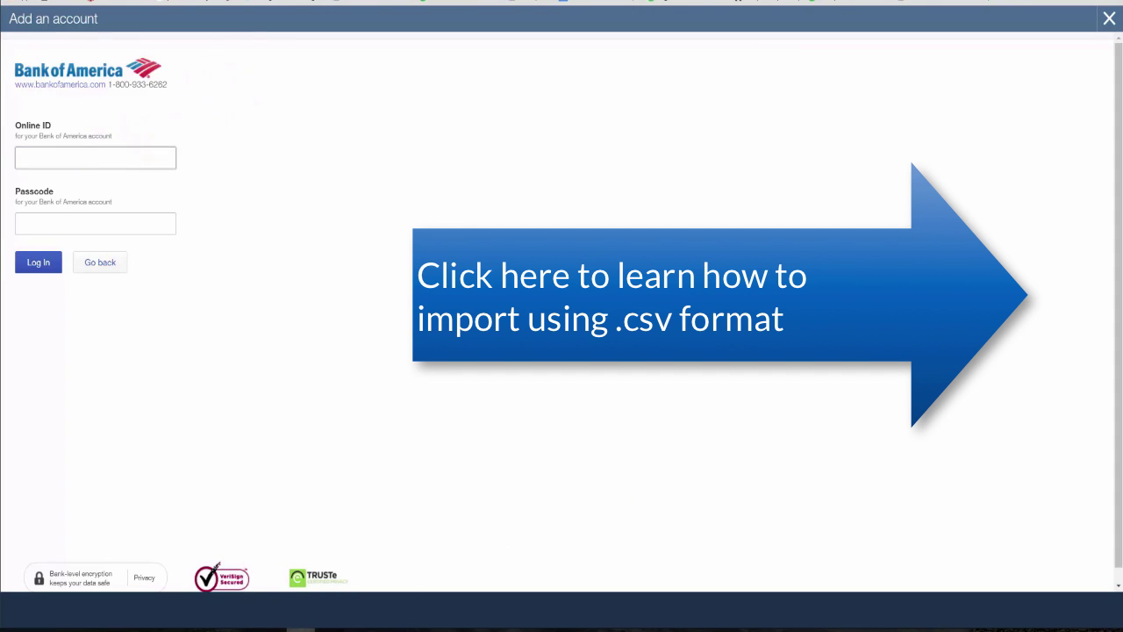
# Enter the Bank of America online ID and passcode, and log in to the bank
pyautogui.click(106, 158)
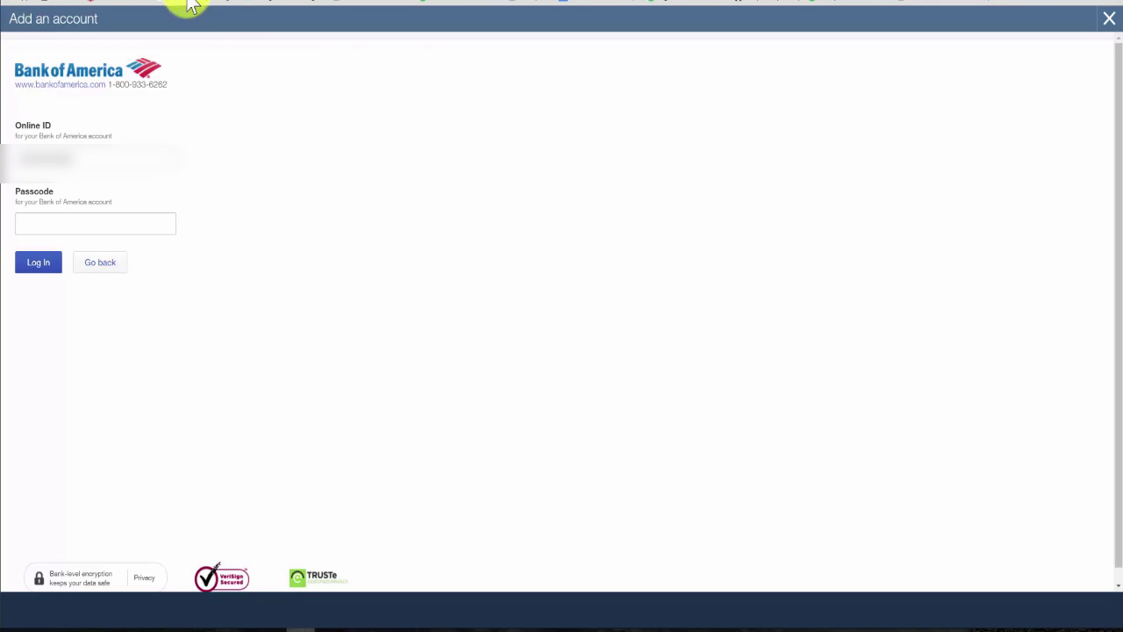
pyautogui.click(106, 223)
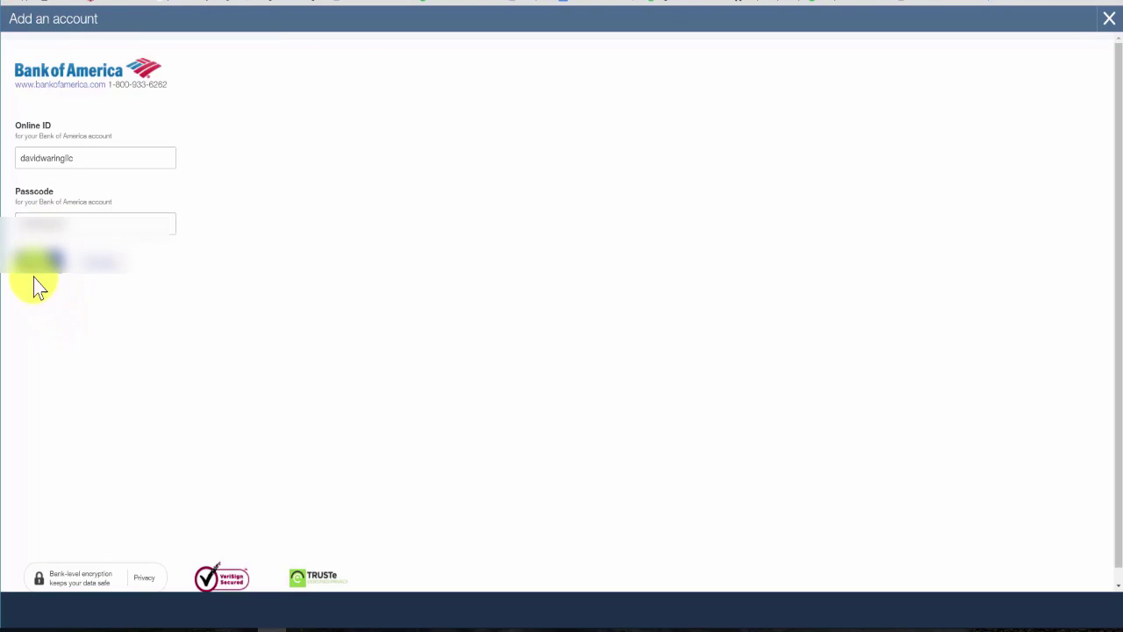
pyautogui.click(39, 260)
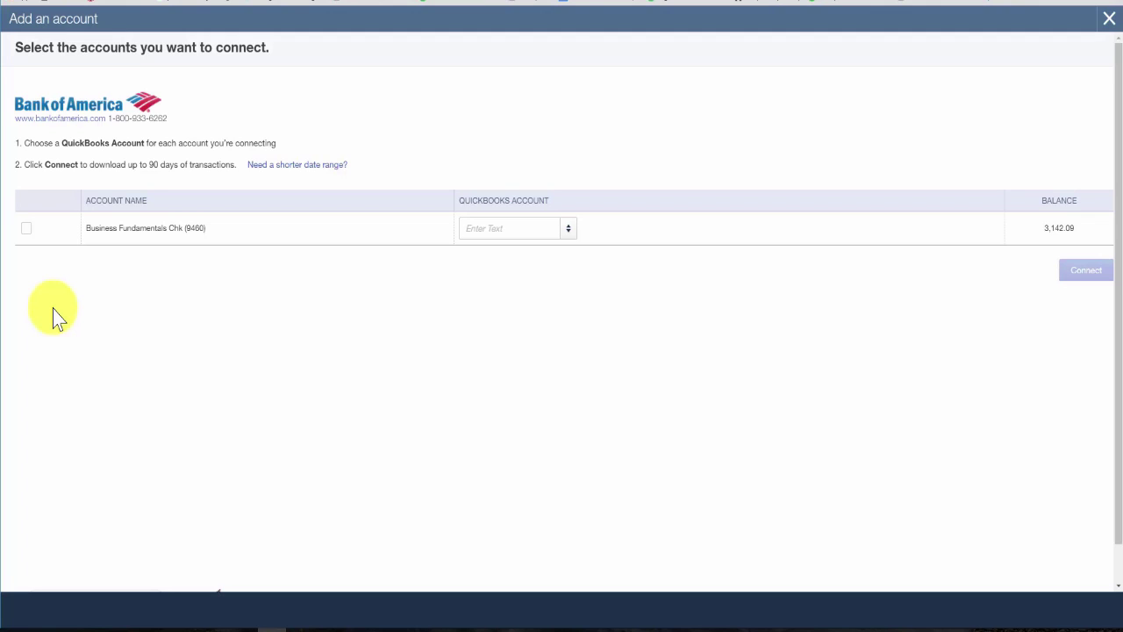
# Select the Business Fundamentals Chk account for connection and start adding a new QuickBooks account for it
pyautogui.click(26, 230)
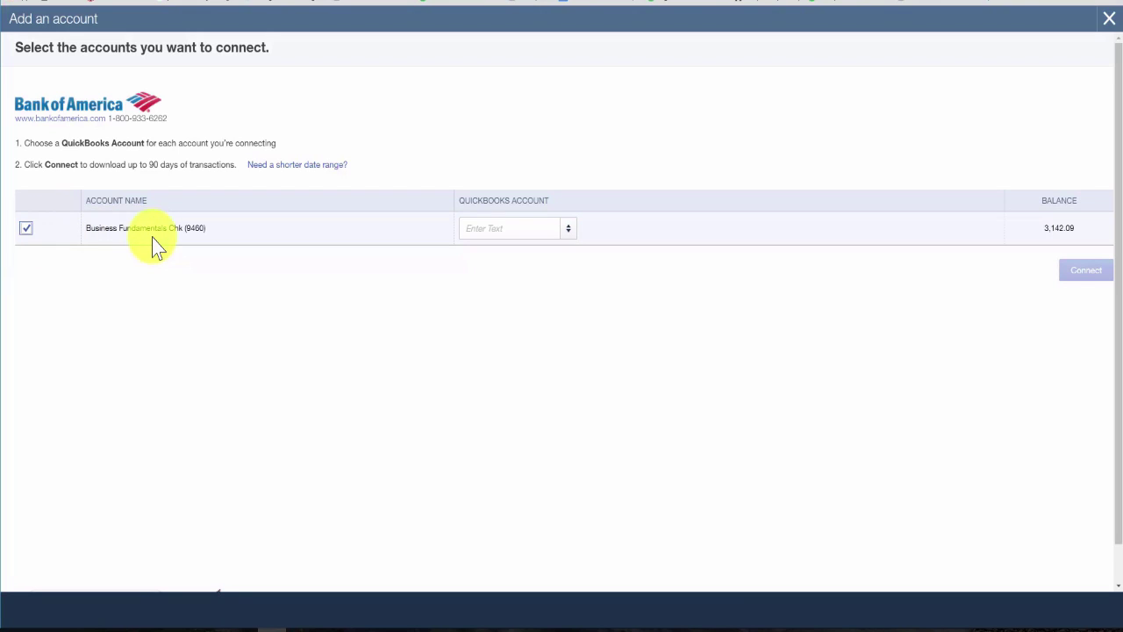
pyautogui.click(568, 230)
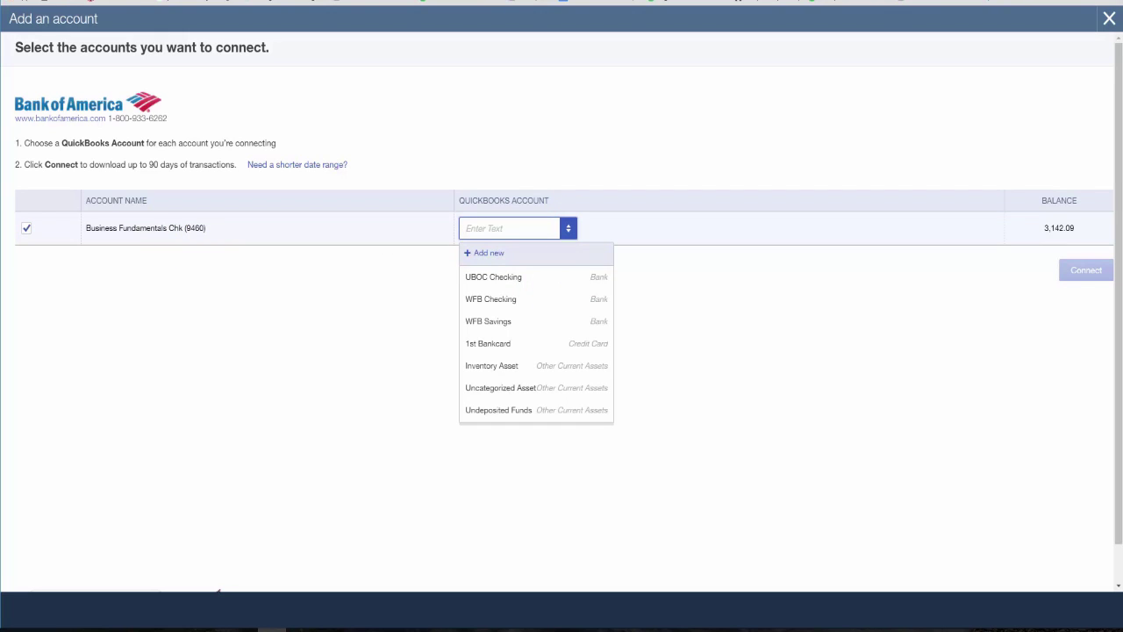
pyautogui.press('Escape')
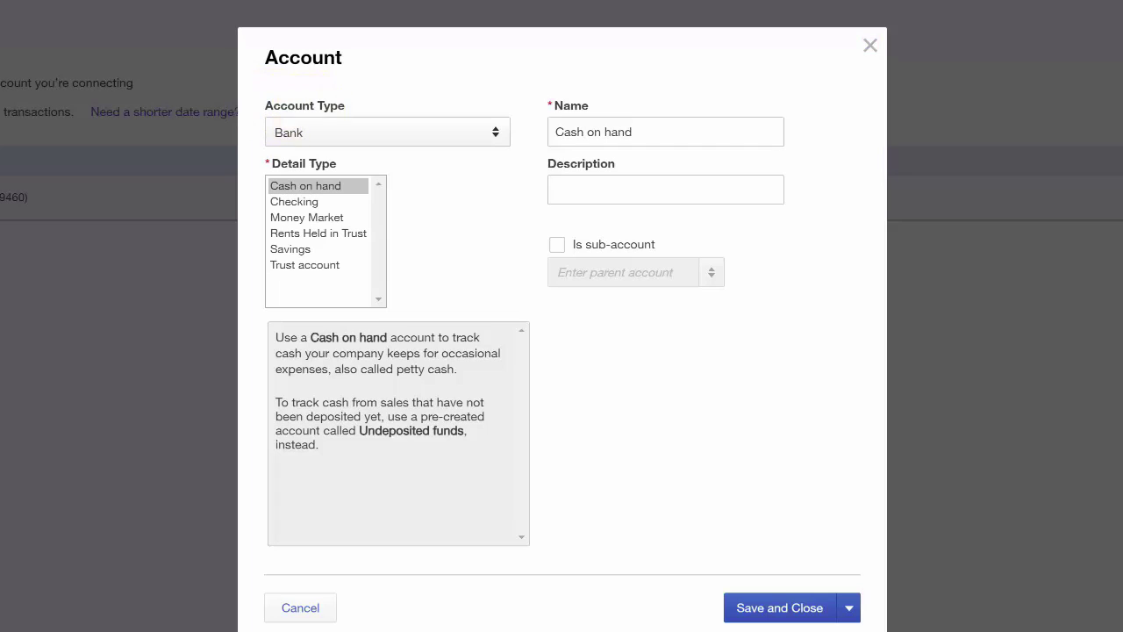
# Set the new account's type to Bank and detail type to Checking, and name it Bank of America Checking plus the account number's last four digits
pyautogui.click(495, 134)
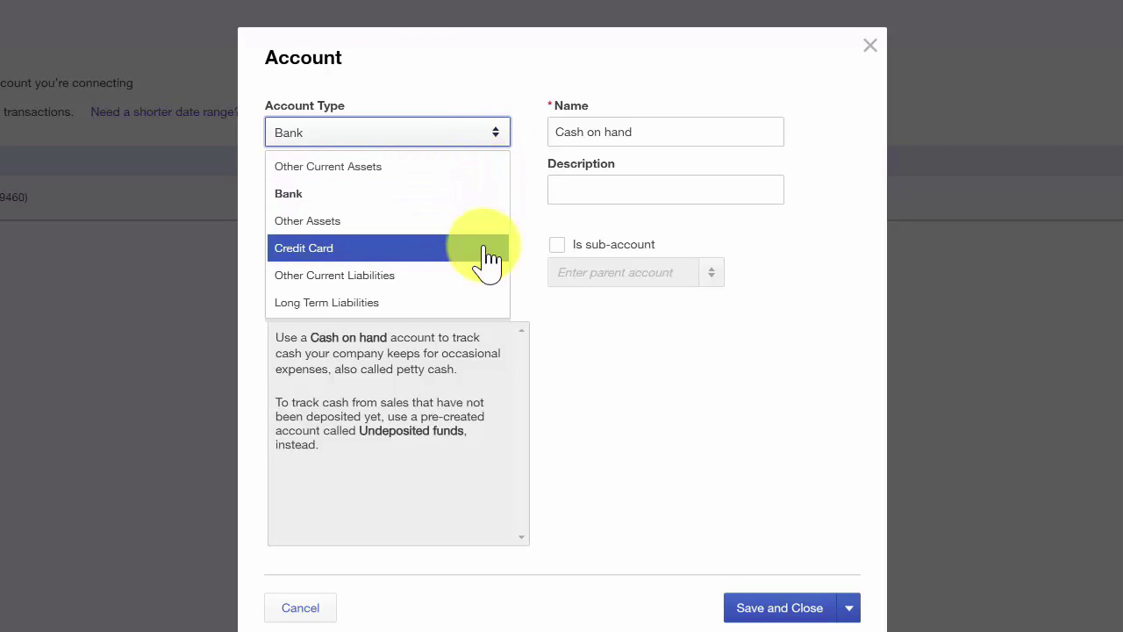
pyautogui.click(483, 194)
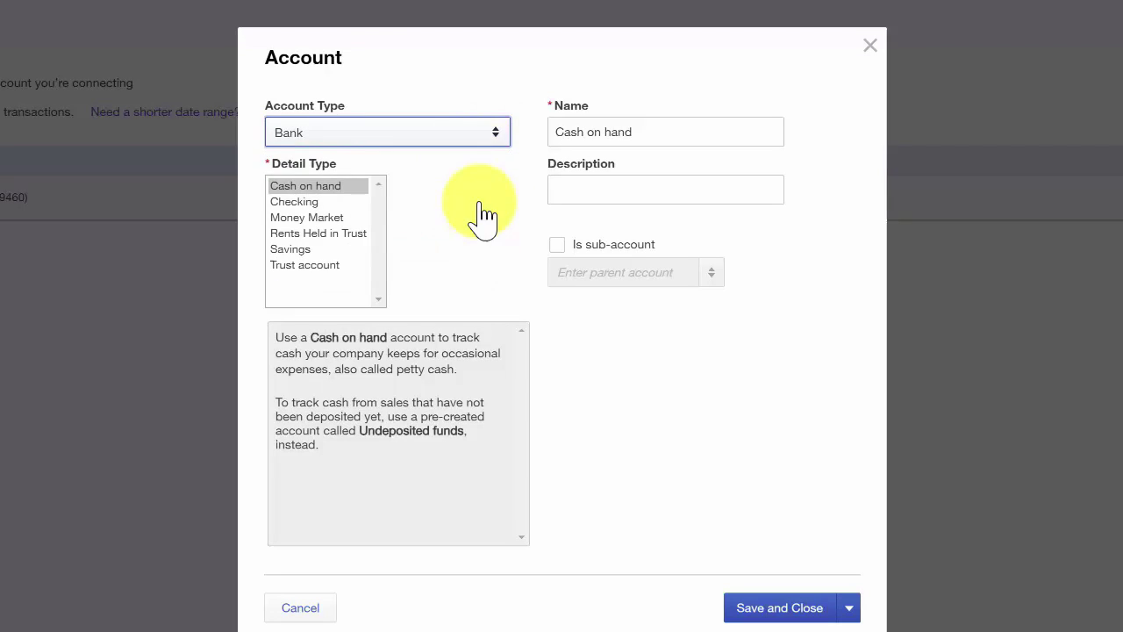
pyautogui.click(299, 202)
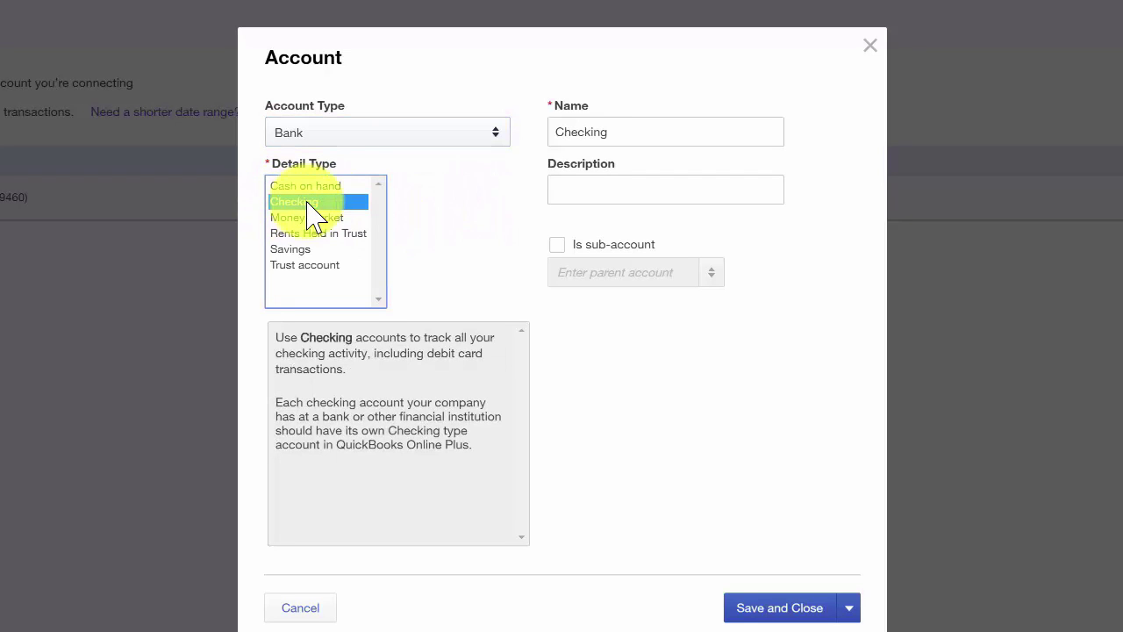
pyautogui.doubleClick(611, 132)
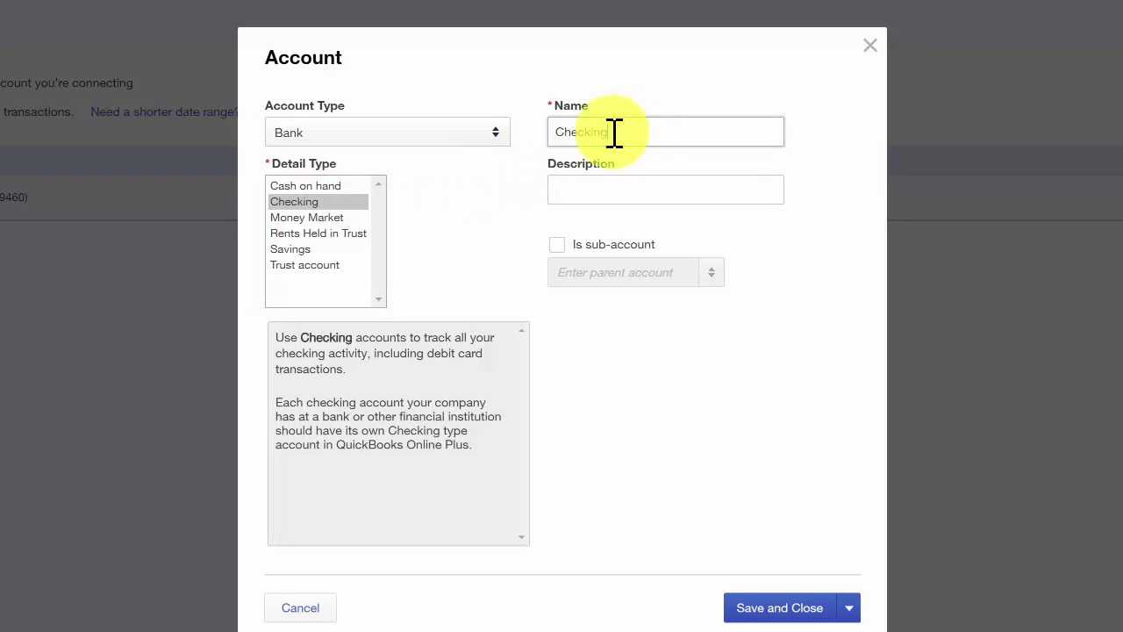
pyautogui.write('Ba')
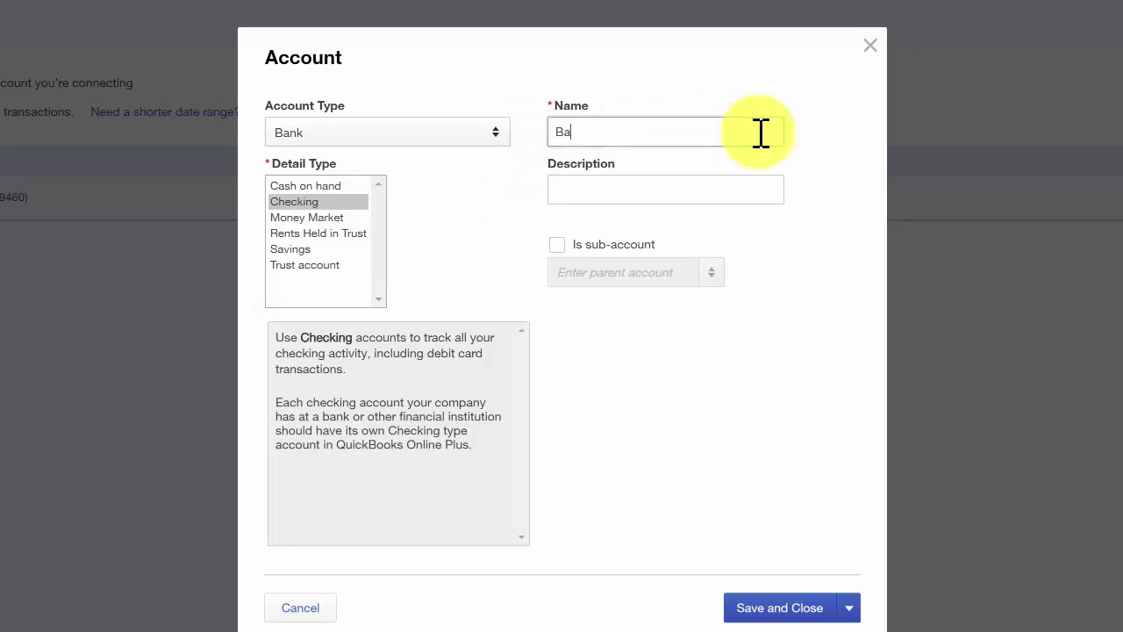
pyautogui.write('nk of America')
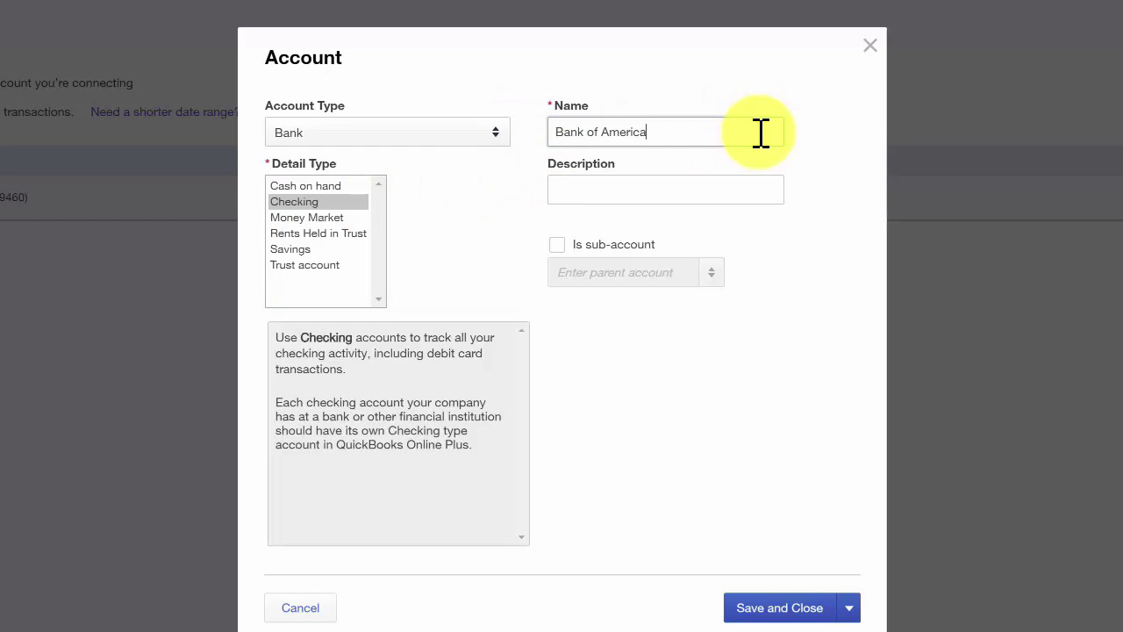
pyautogui.write(' Checking,')
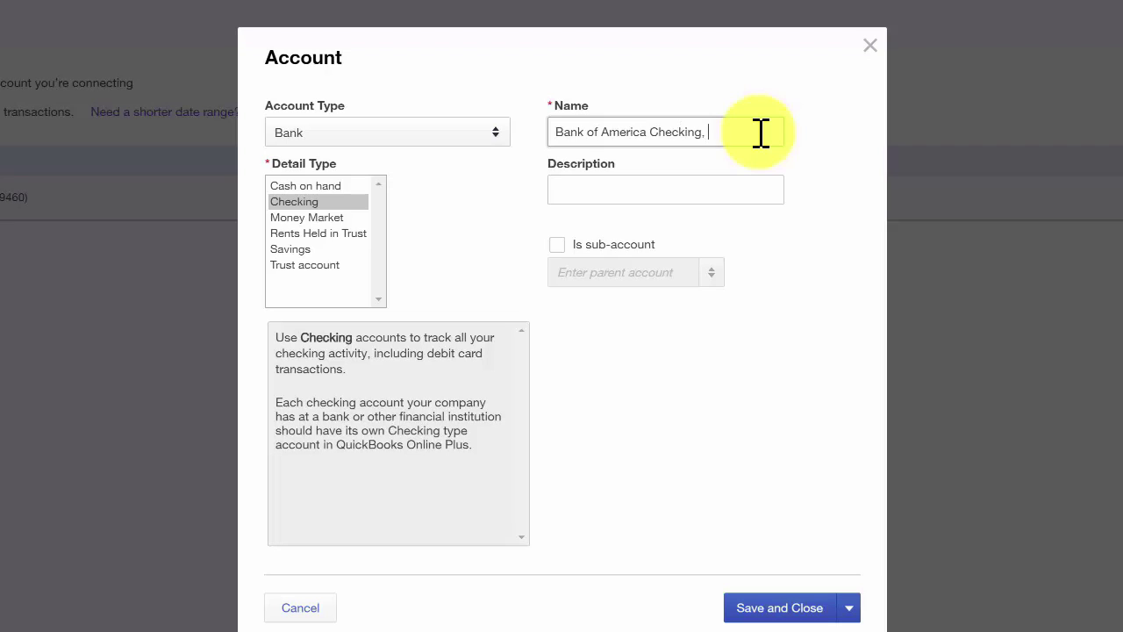
pyautogui.write(' x1234')
# Copy the account name into the description and save the new account
pyautogui.moveTo(760, 133); pyautogui.dragTo(622, 143)
pyautogui.hotkey('ctrl', 'c')
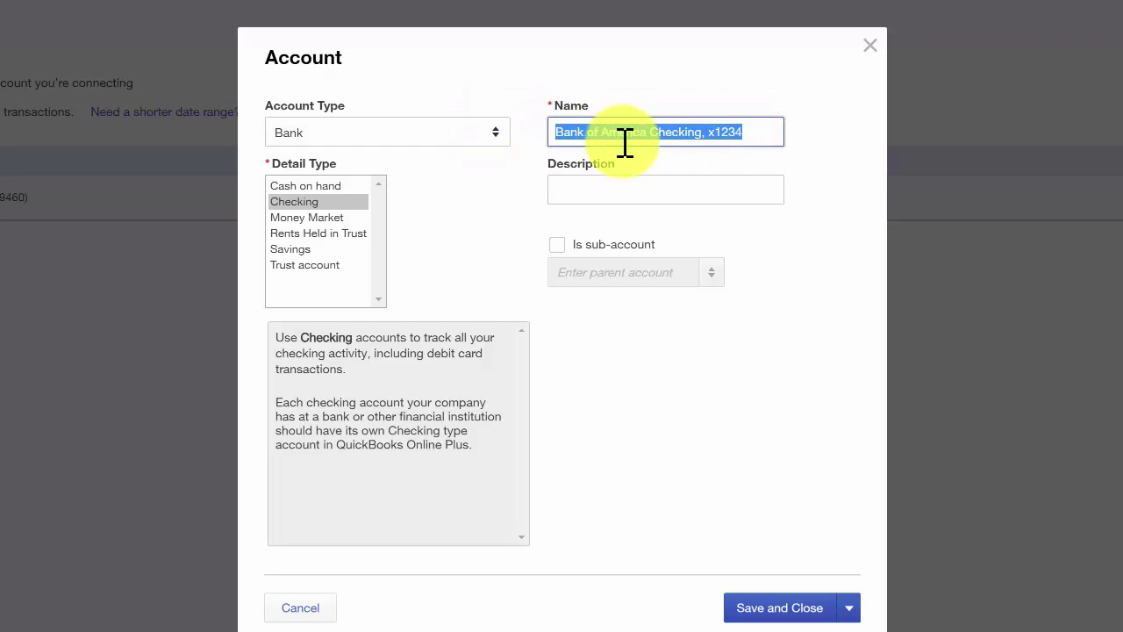
pyautogui.click(659, 189)
pyautogui.hotkey('ctrl', 'v')
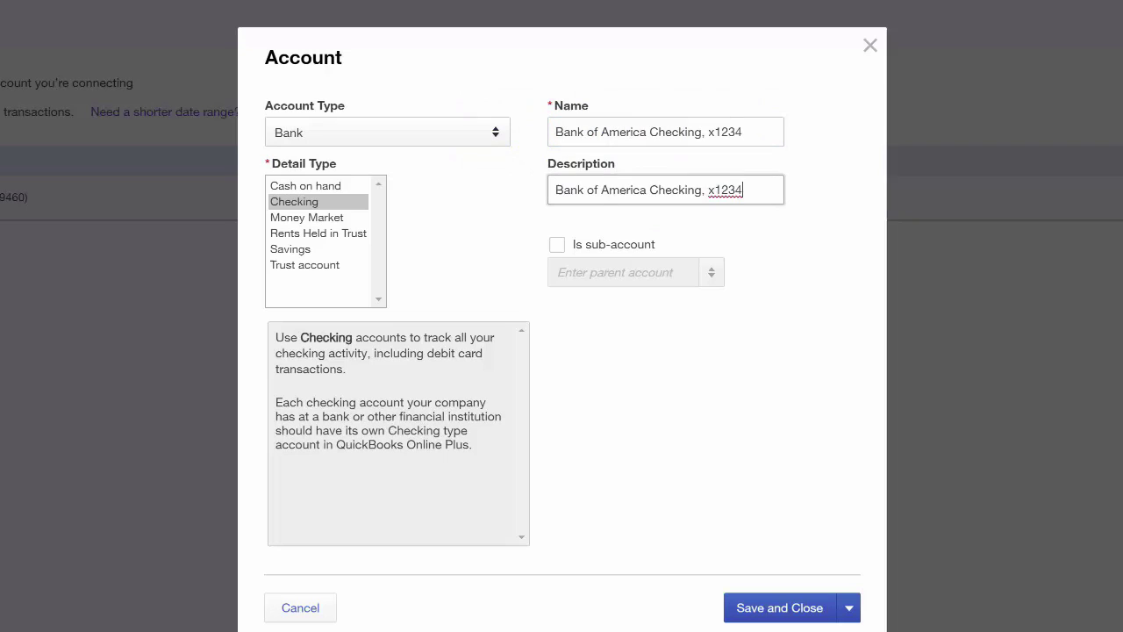
pyautogui.moveTo(753, 132); pyautogui.dragTo(707, 132)
pyautogui.press('Tab')
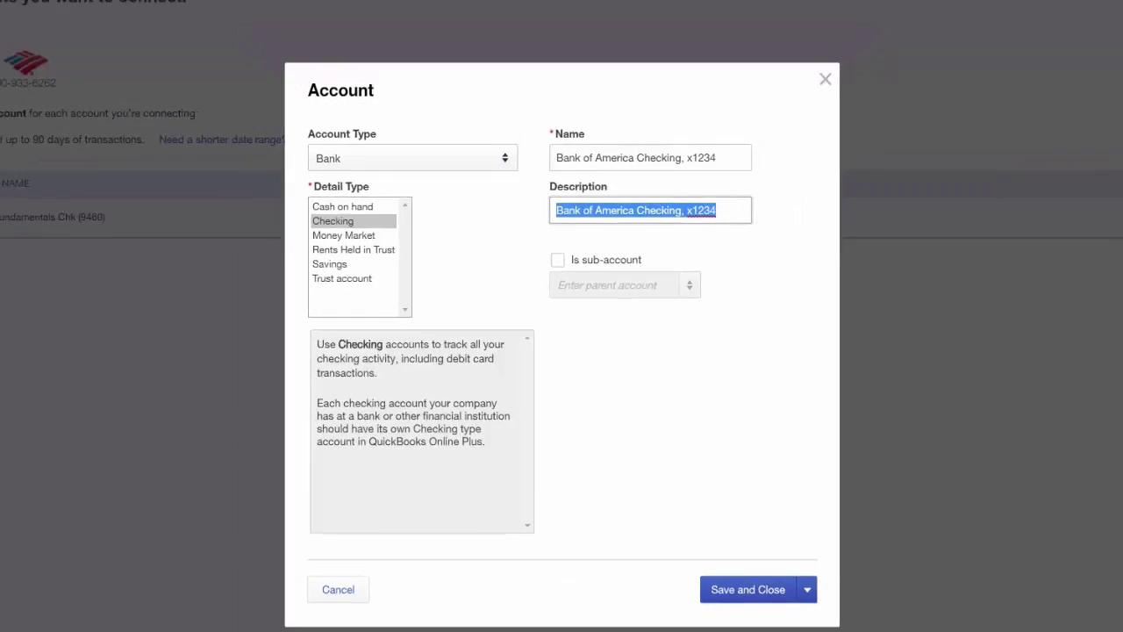
pyautogui.click(780, 607)
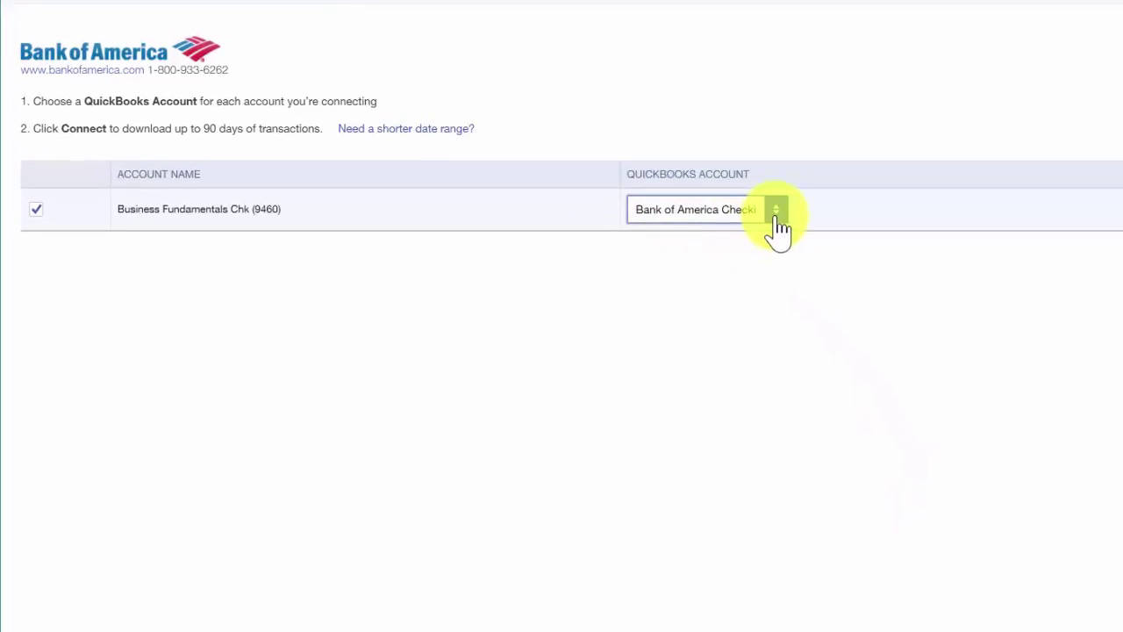
# Connect Business Fundamentals Chk to the new Bank of America Checking account and finish the transaction download
pyautogui.click(776, 215)
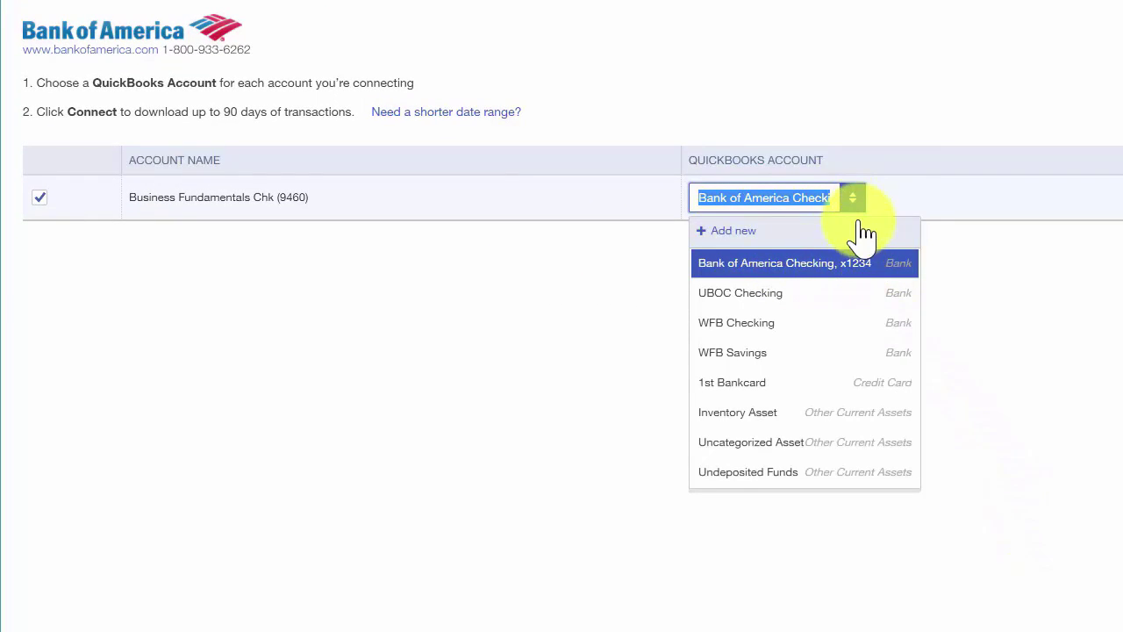
pyautogui.click(903, 204)
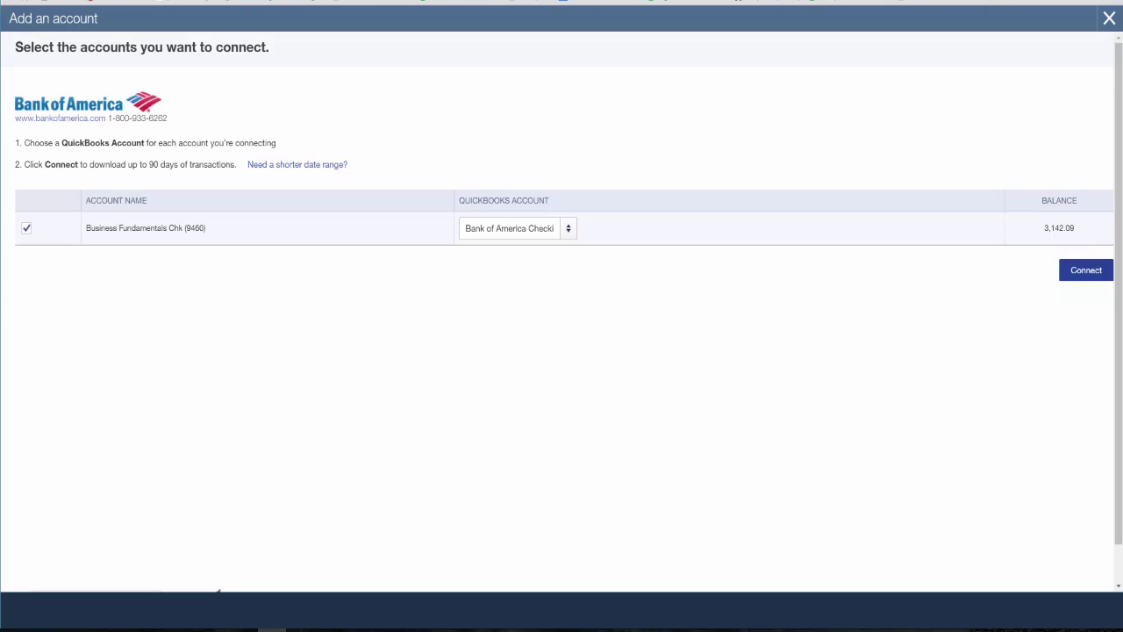
pyautogui.click(1081, 279)
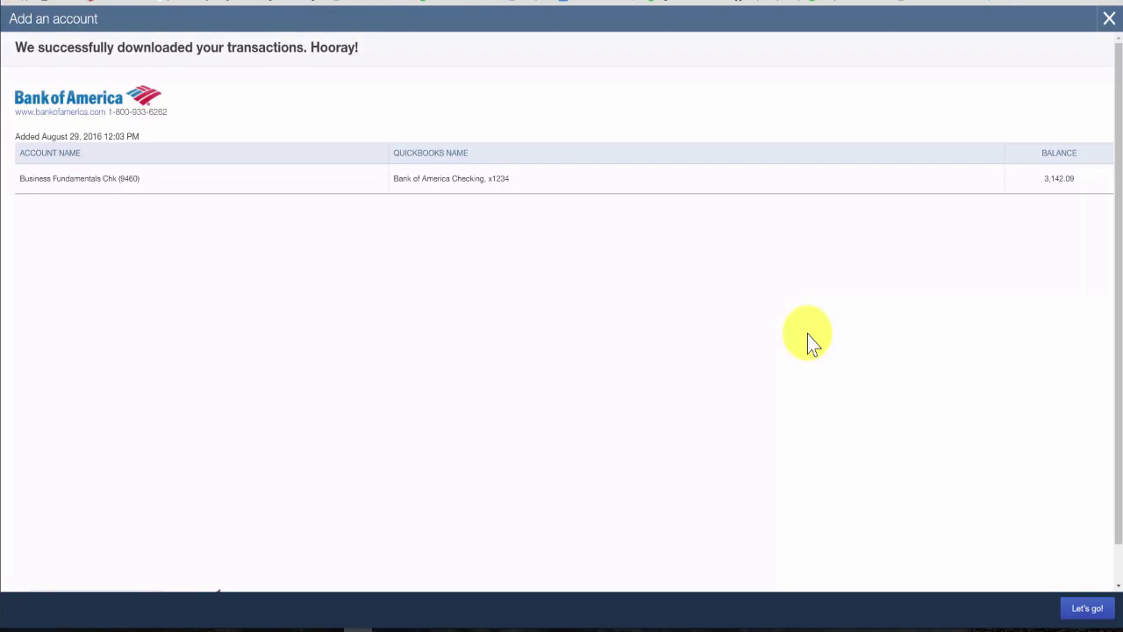
pyautogui.click(1088, 610)
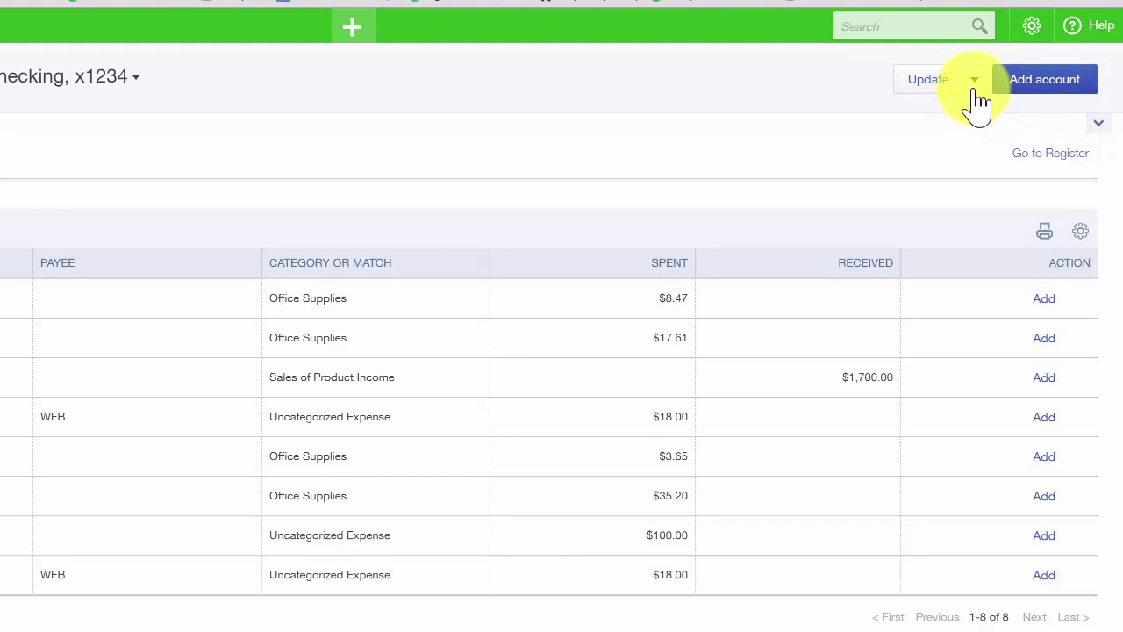
# Start a bank file upload and choose January Banking Transactions.csv as the file
pyautogui.click(974, 81)
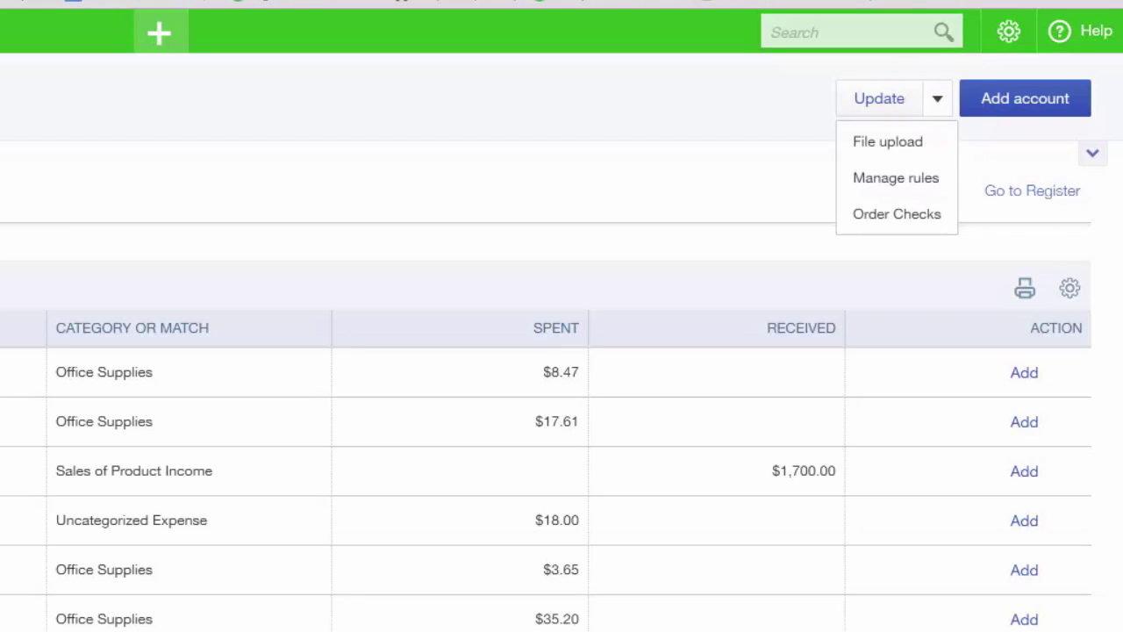
pyautogui.click(888, 143)
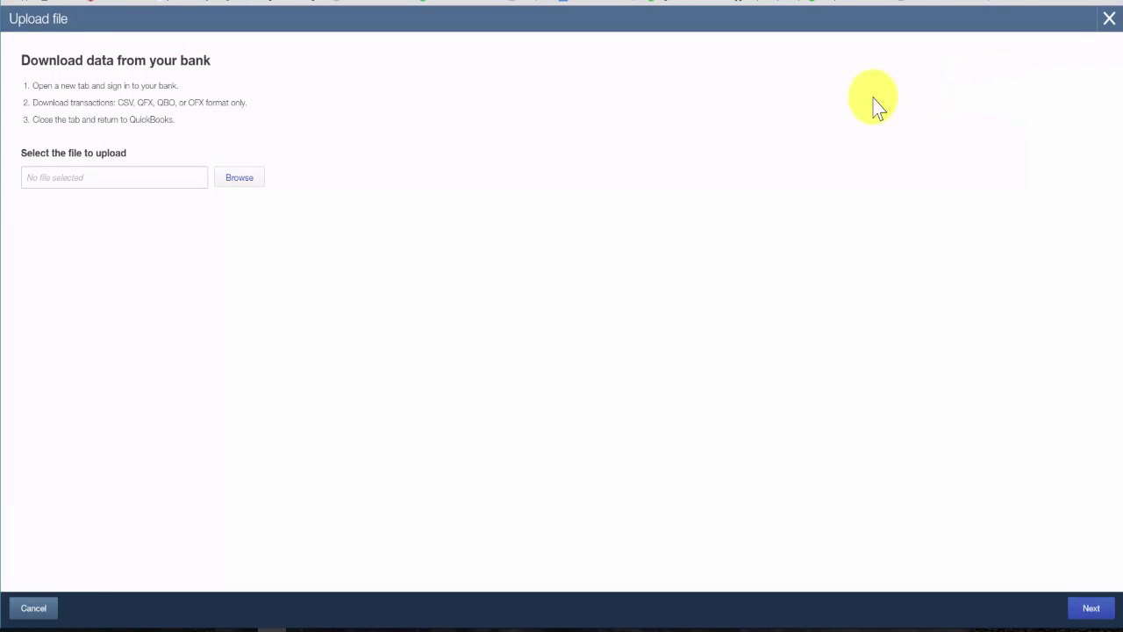
pyautogui.click(238, 180)
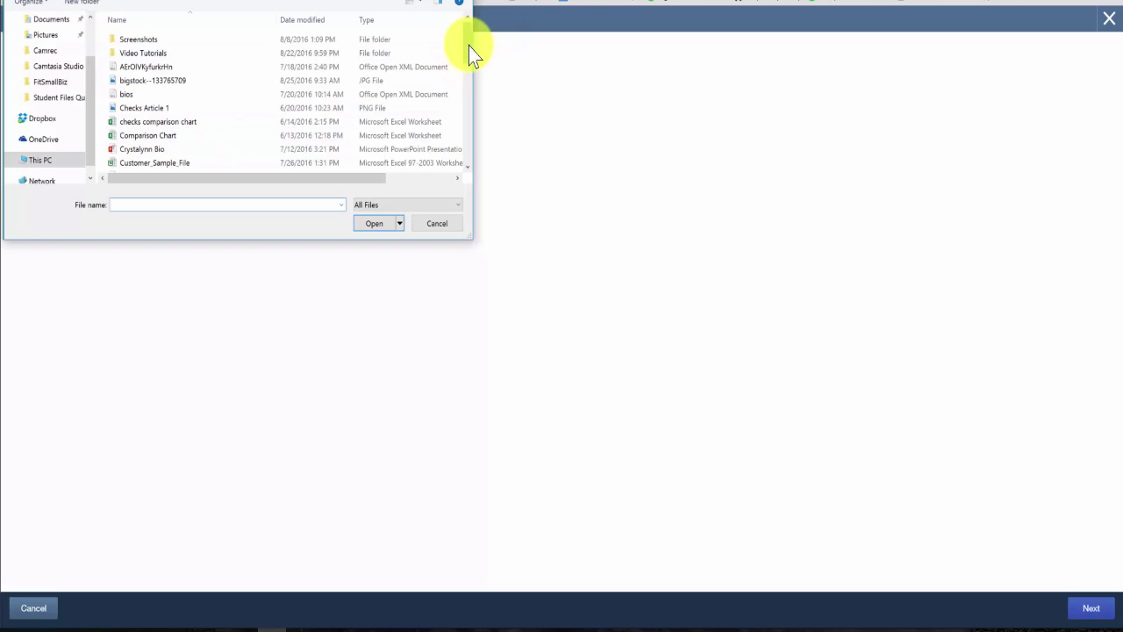
pyautogui.scroll(-2, 468, 54)
pyautogui.scroll(-3, 467, 68)
pyautogui.click(153, 156)
pyautogui.click(374, 223)
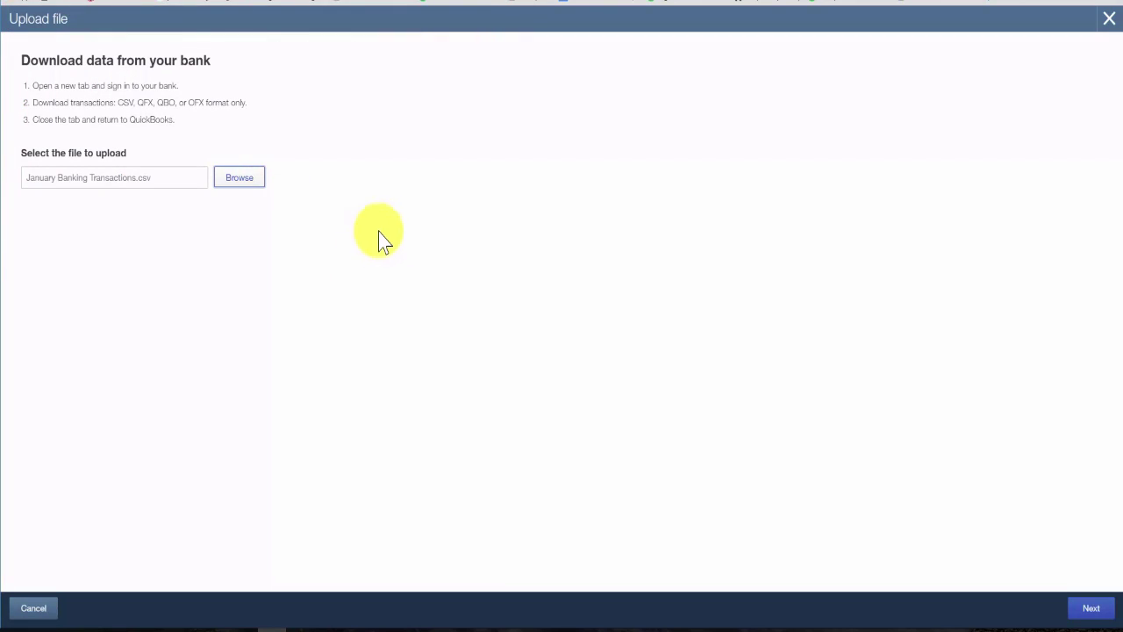
# Continue the upload and assign the CSV file to the Bank of America Checking account
pyautogui.click(1095, 609)
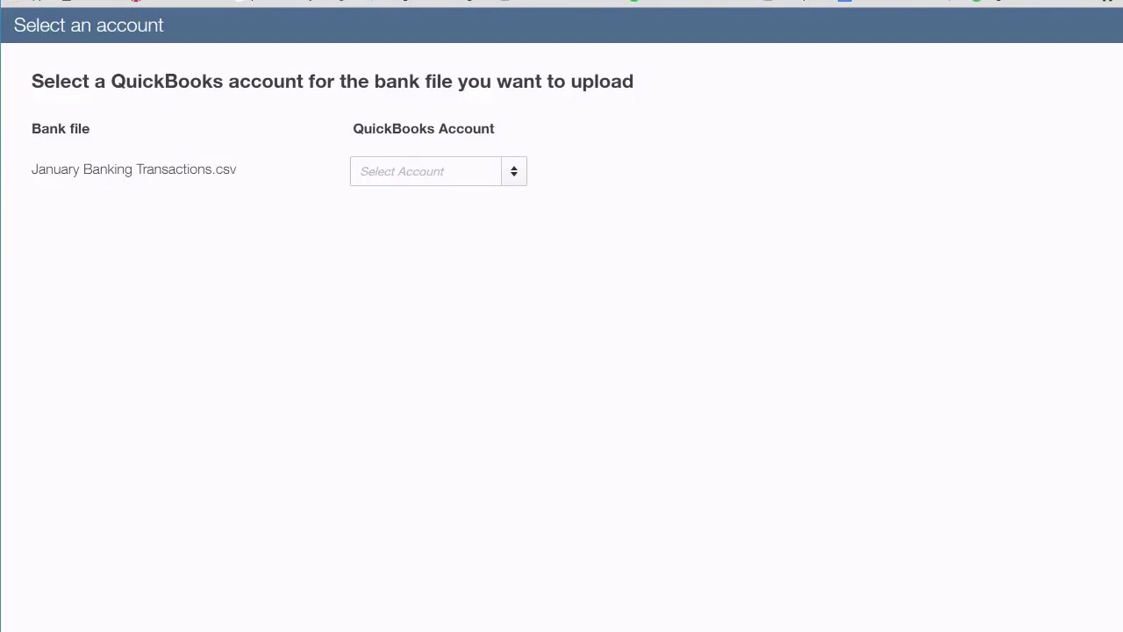
pyautogui.click(514, 172)
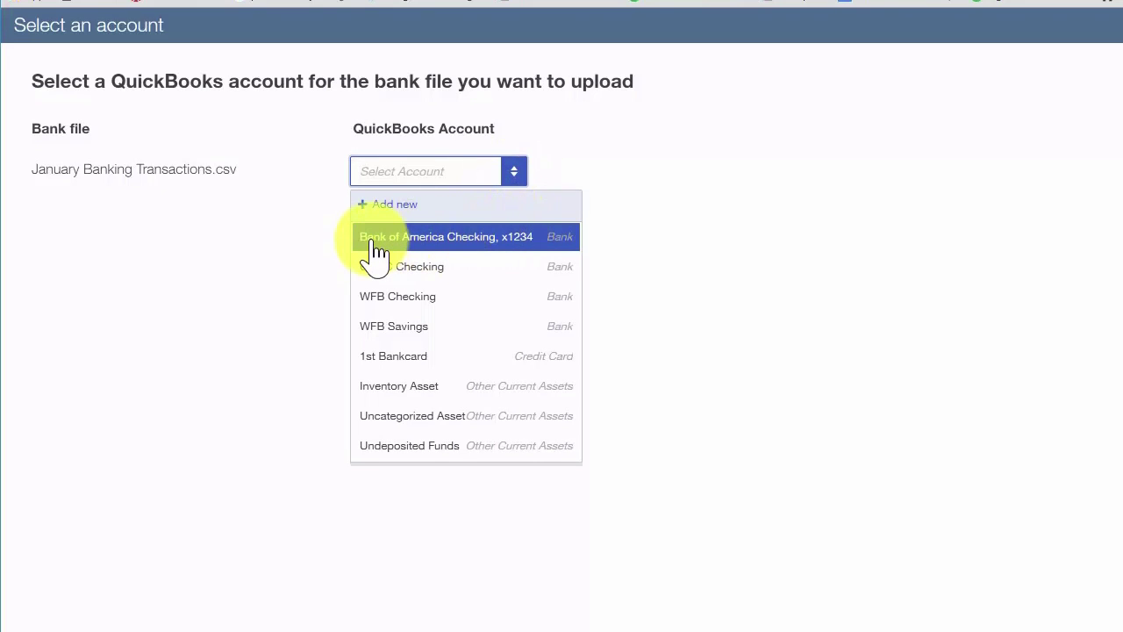
pyautogui.click(452, 250)
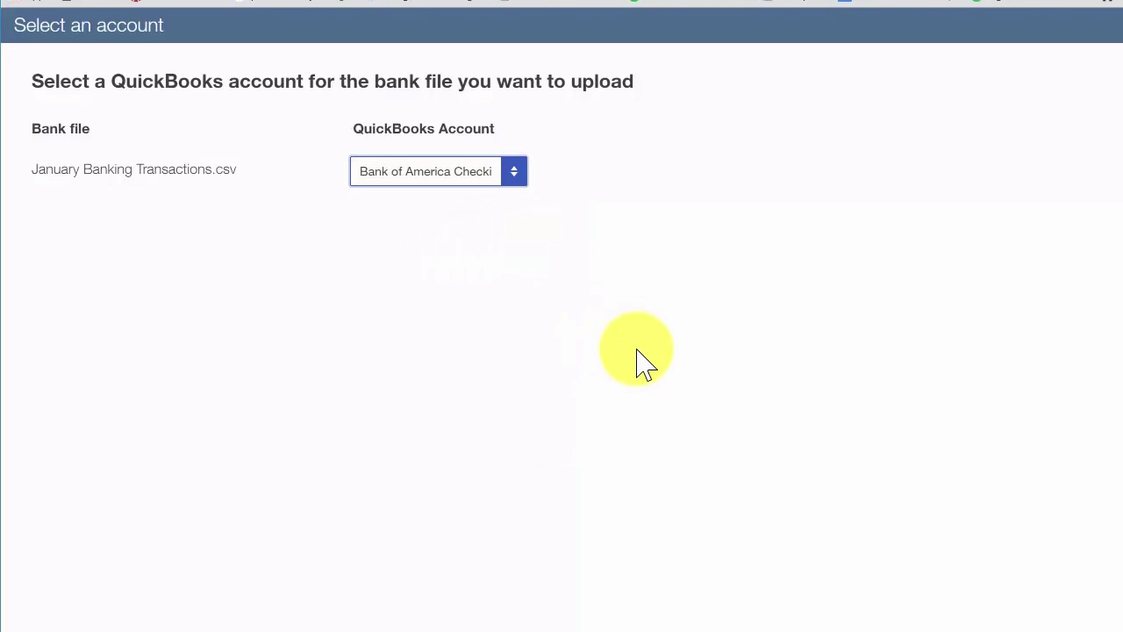
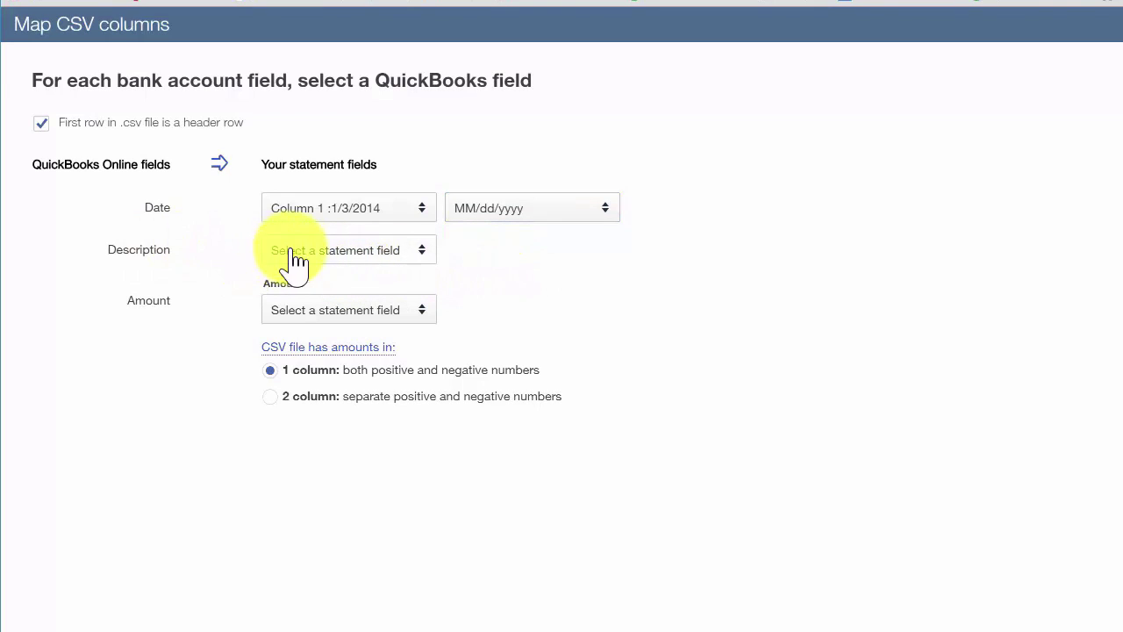
# Map the description to Column 2 and the amount to Column 6 of the CSV file
pyautogui.click(425, 259)
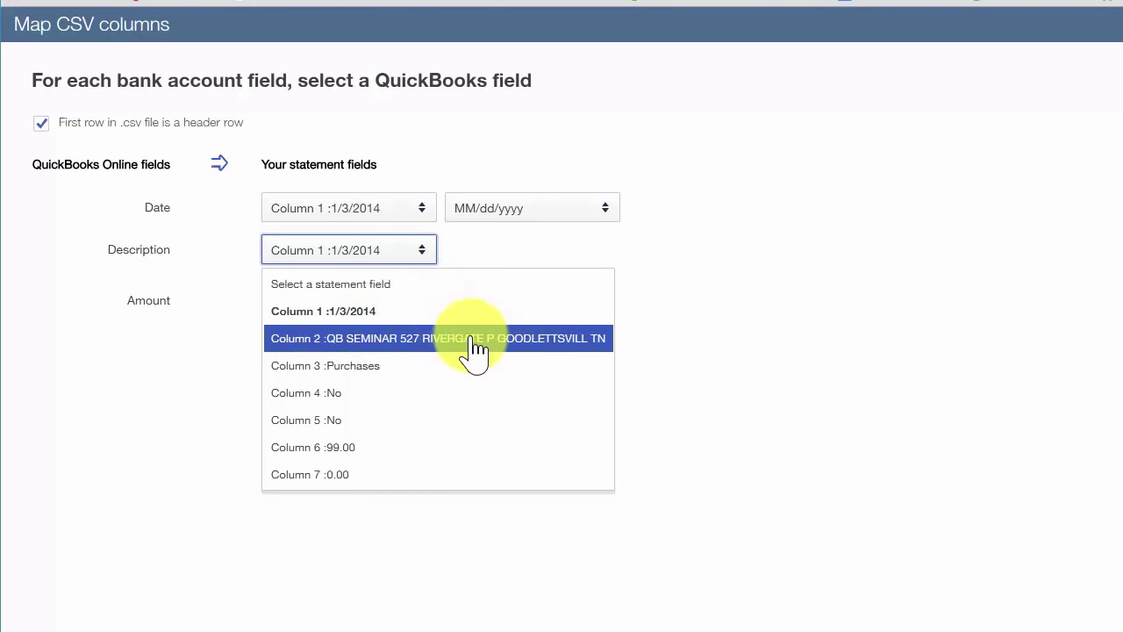
pyautogui.click(442, 342)
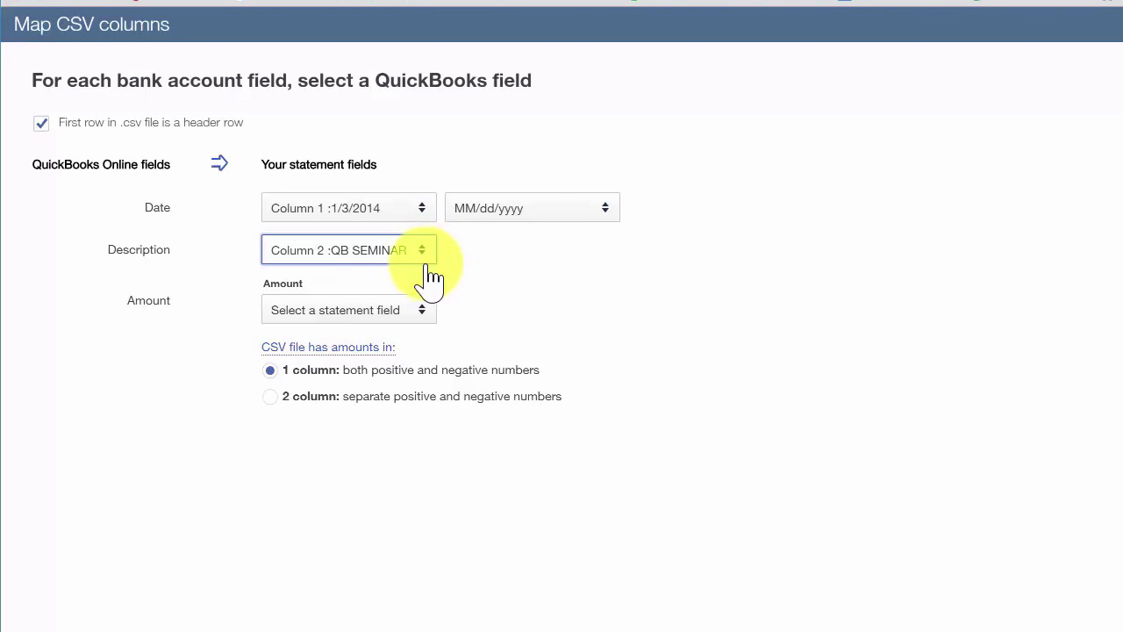
pyautogui.click(427, 312)
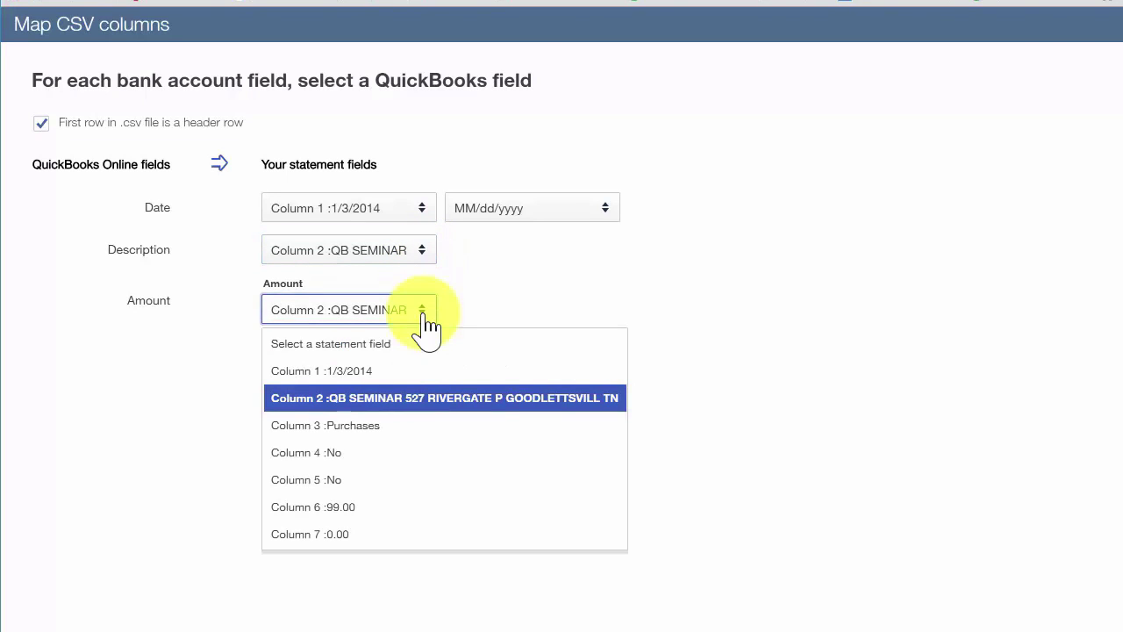
pyautogui.click(369, 510)
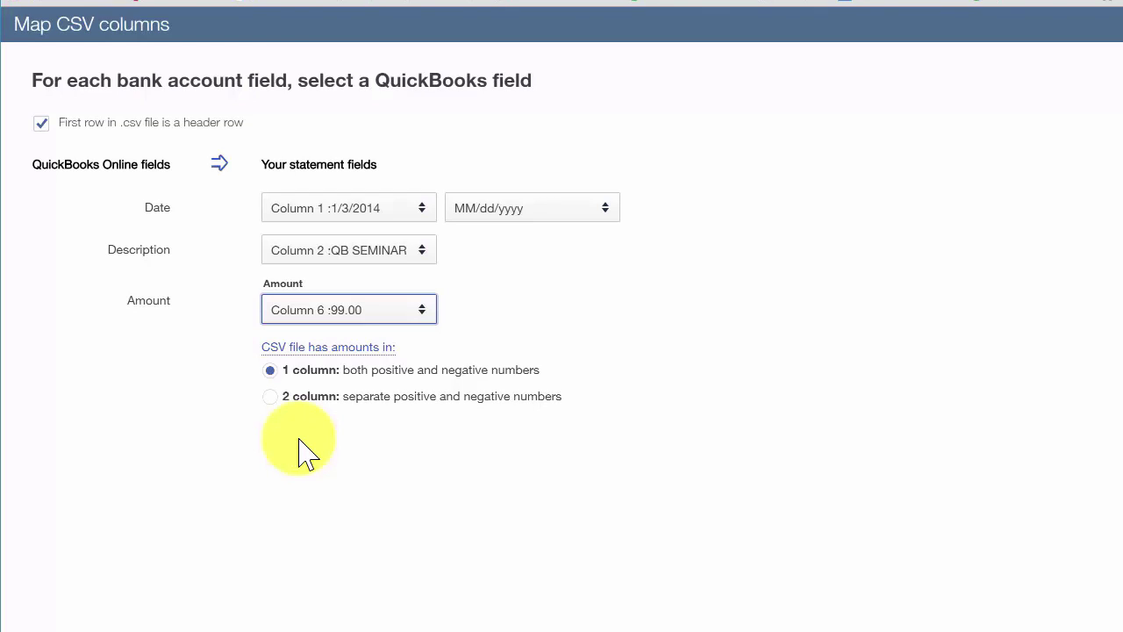
# Switch the CSV amounts to two separate columns, map Debit to Column 7 and choose the Credit column
pyautogui.moveTo(386, 347)
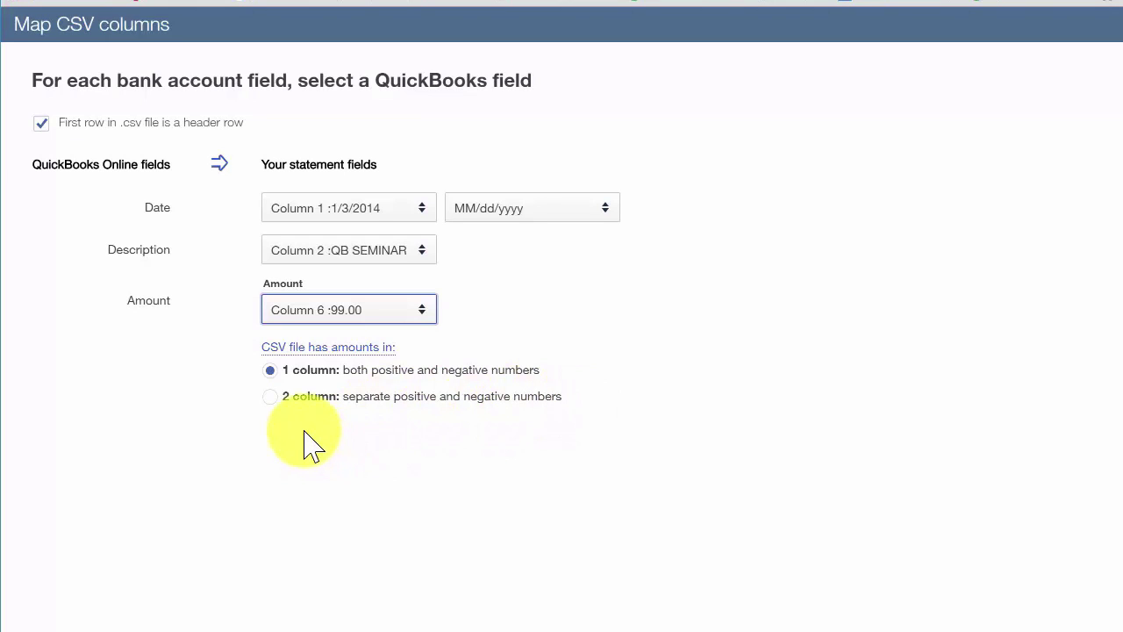
pyautogui.click(271, 397)
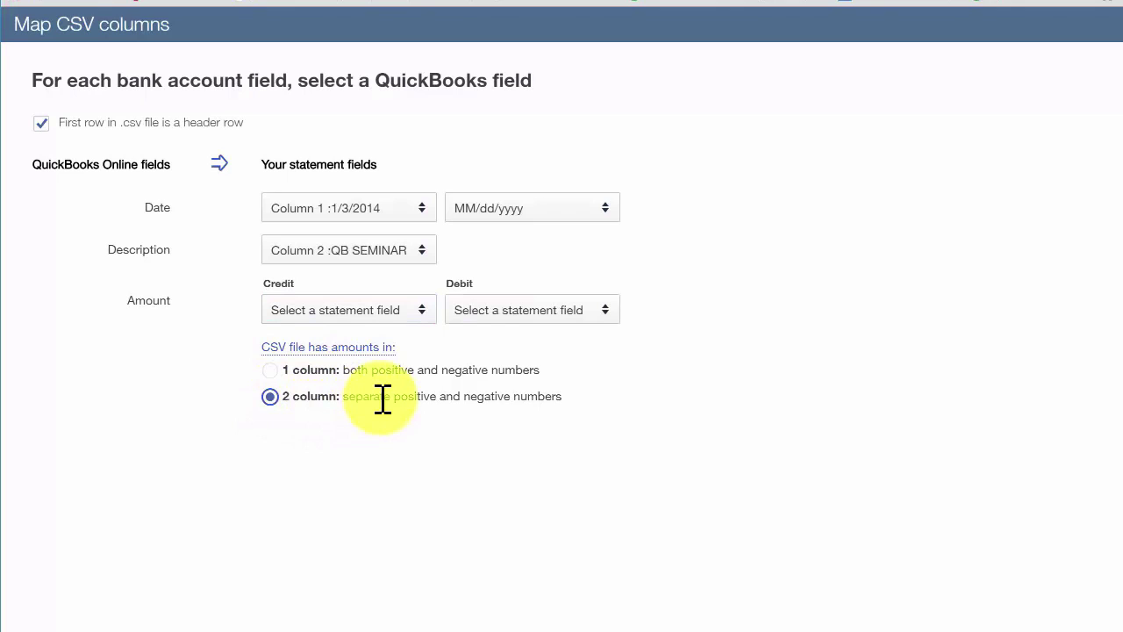
pyautogui.click(456, 518)
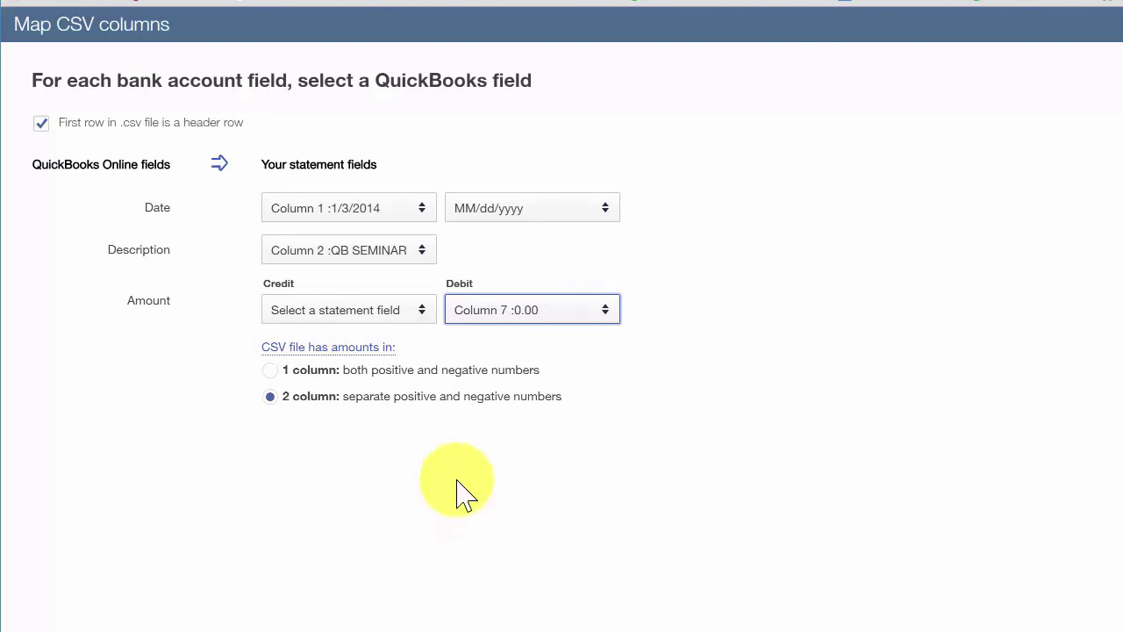
pyautogui.click(428, 311)
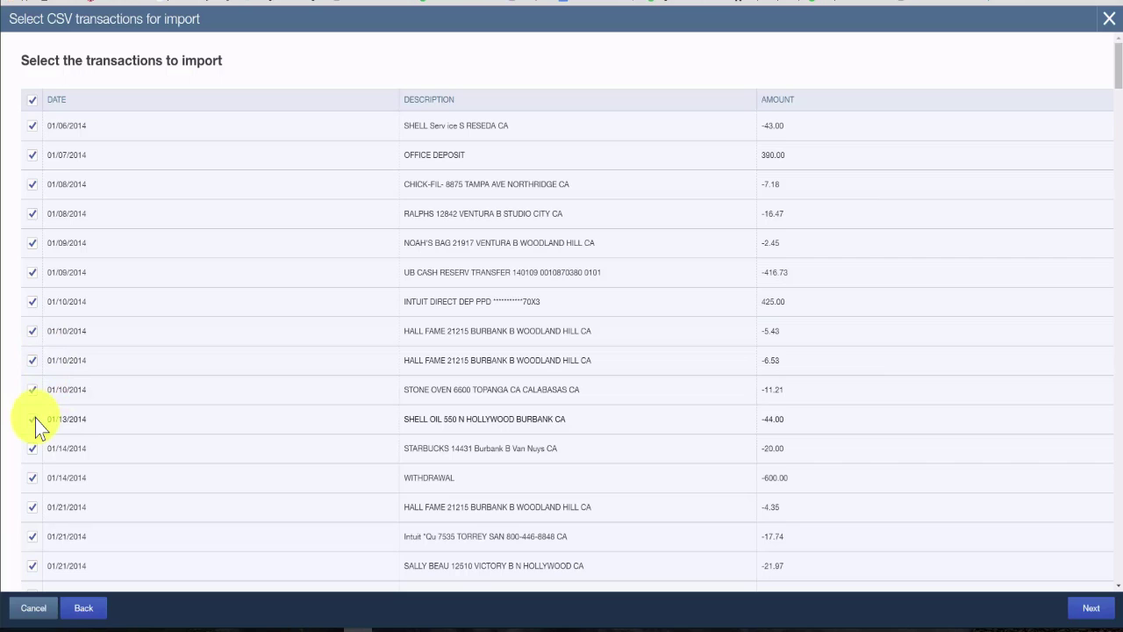
pyautogui.click(32, 100)
pyautogui.click(33, 100)
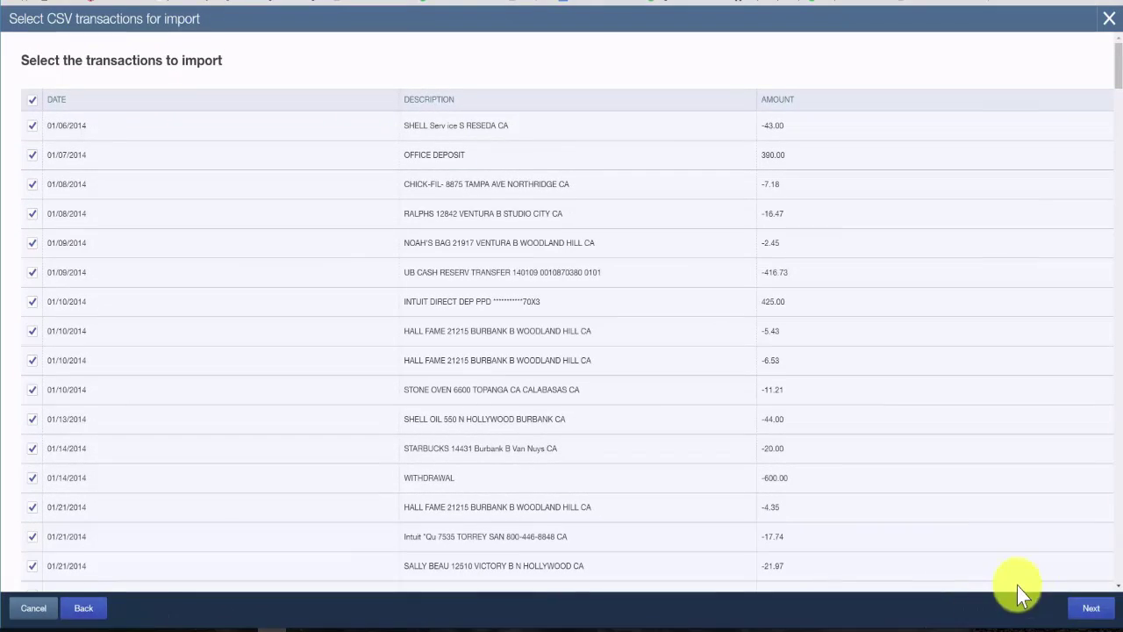
pyautogui.click(1088, 611)
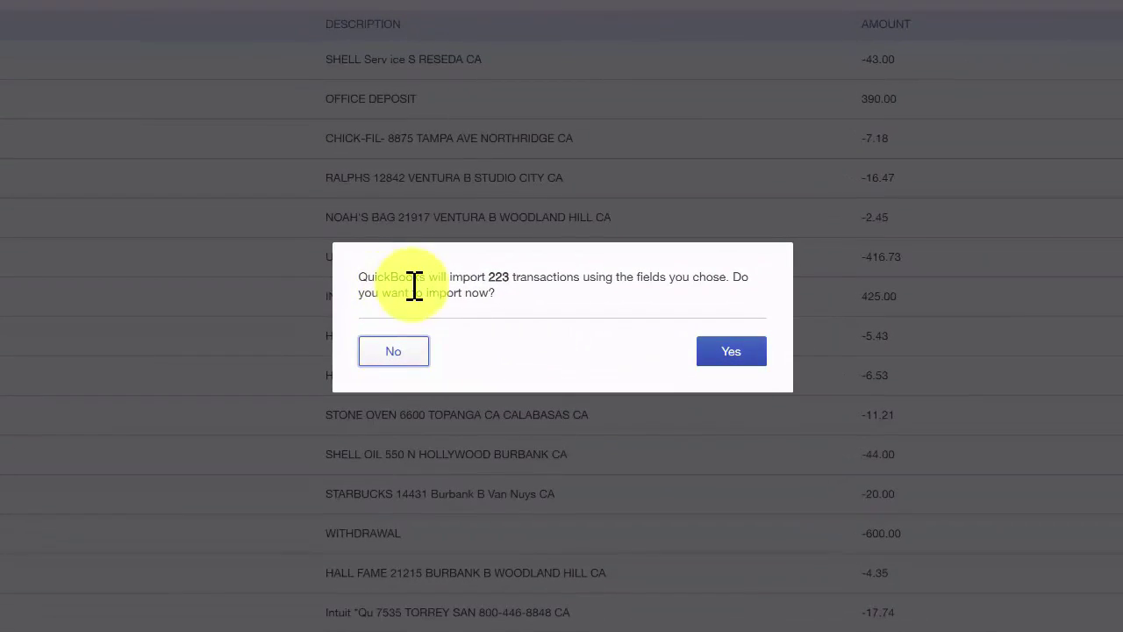
pyautogui.doubleClick(492, 277)
pyautogui.moveTo(516, 281); pyautogui.dragTo(595, 283)
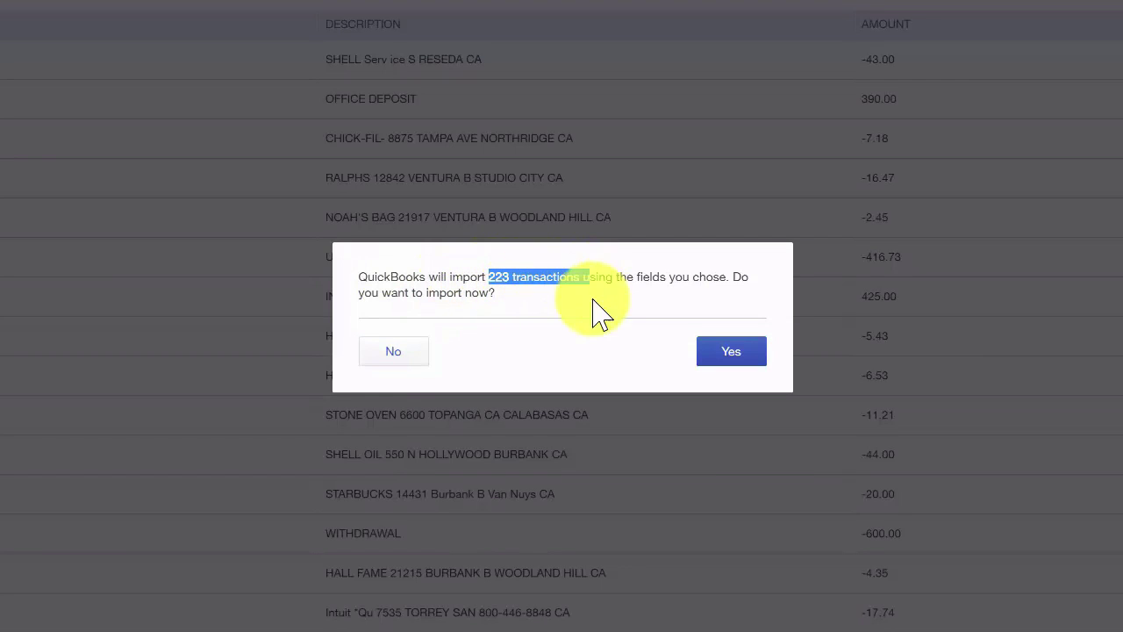
pyautogui.click(552, 319)
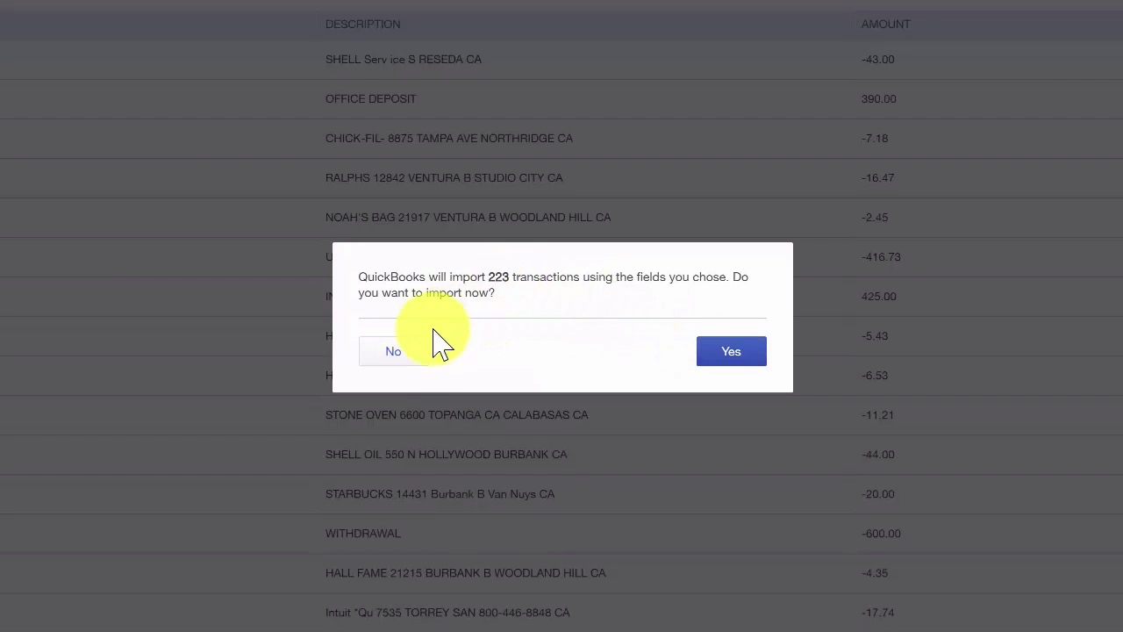
pyautogui.click(395, 351)
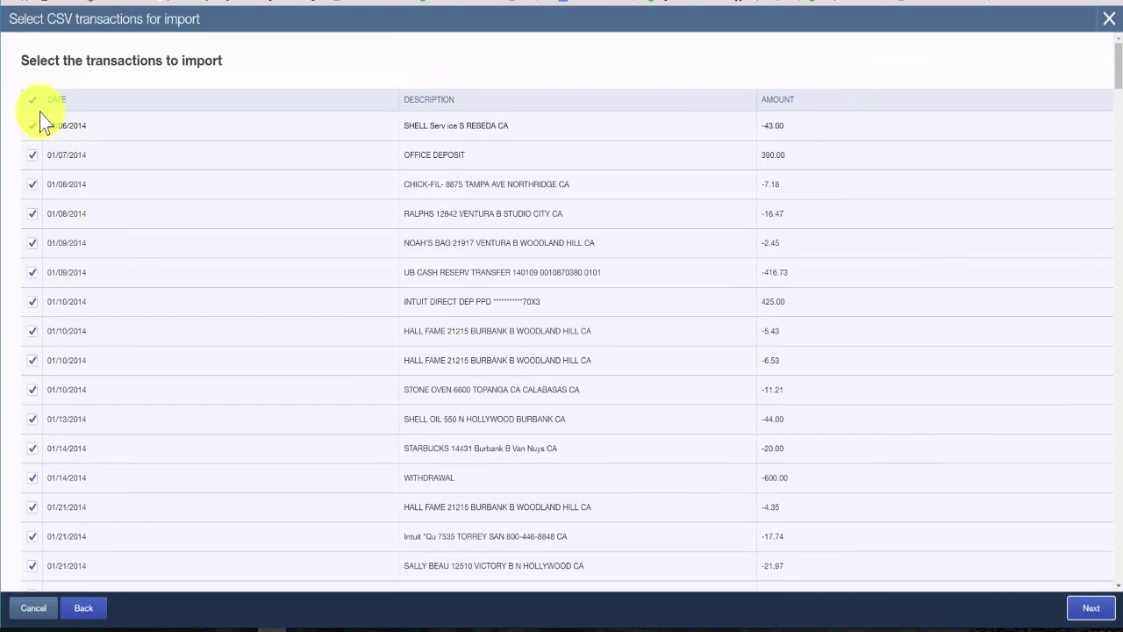
# Deselect all transactions and select only the 01/06/2014 one and those dated 01/27/2014 to 01/31/2014
pyautogui.click(31, 100)
pyautogui.click(33, 128)
pyautogui.scroll(-3, 55, 443)
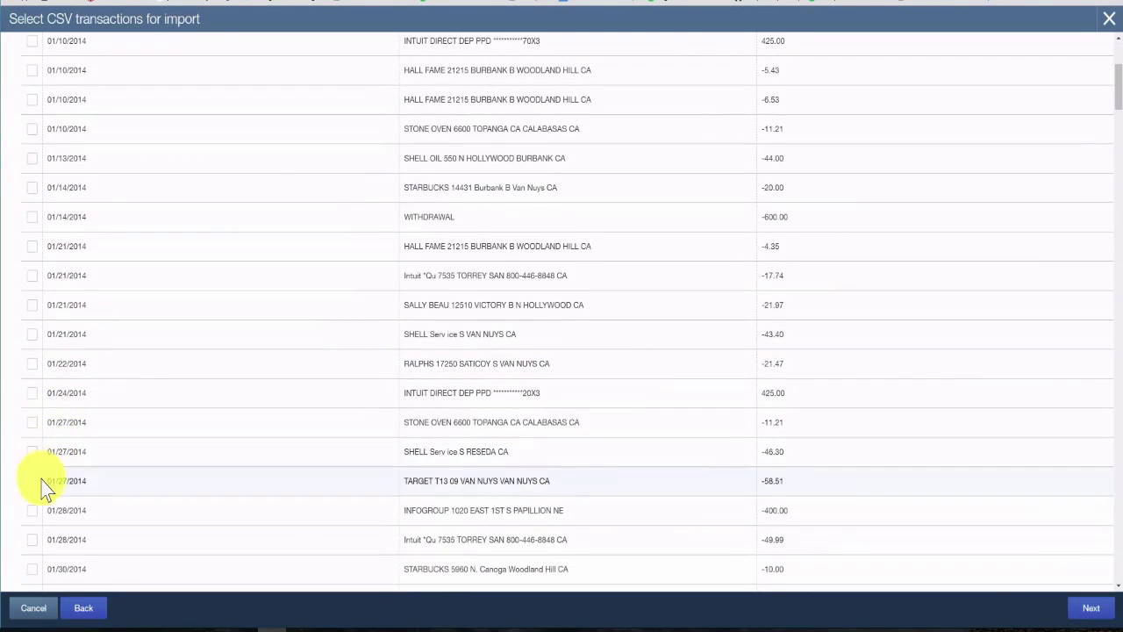
pyautogui.scroll(-3, 48, 465)
pyautogui.click(33, 338)
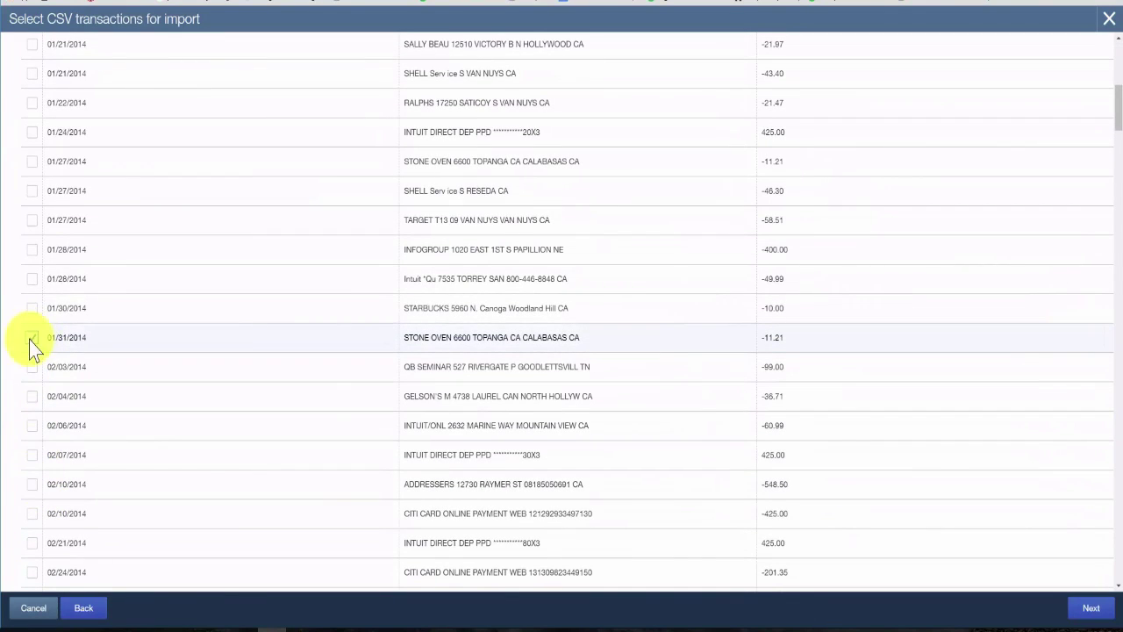
pyautogui.click(33, 308)
pyautogui.click(32, 278)
pyautogui.click(33, 249)
pyautogui.click(32, 219)
pyautogui.click(32, 191)
pyautogui.click(32, 162)
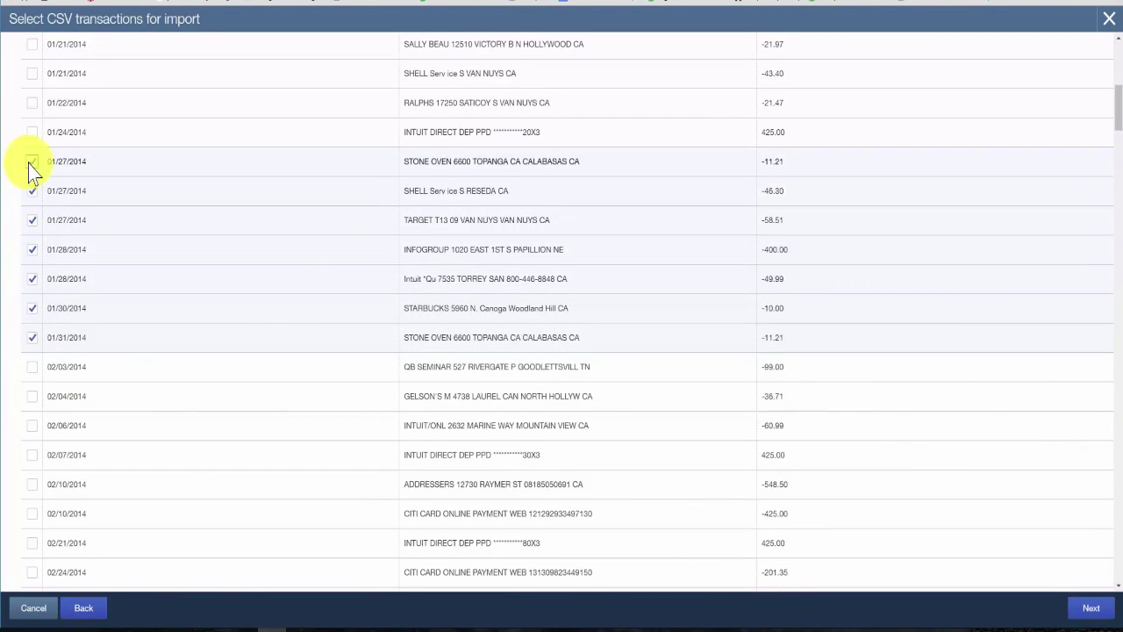
# Add the transactions dated 01/14/2014 to 01/24/2014 to the import selection
pyautogui.scroll(1, 30, 170)
pyautogui.click(31, 197)
pyautogui.click(32, 168)
pyautogui.click(32, 138)
pyautogui.click(33, 109)
pyautogui.scroll(2, 39, 167)
pyautogui.click(32, 210)
pyautogui.click(31, 179)
pyautogui.click(31, 122)
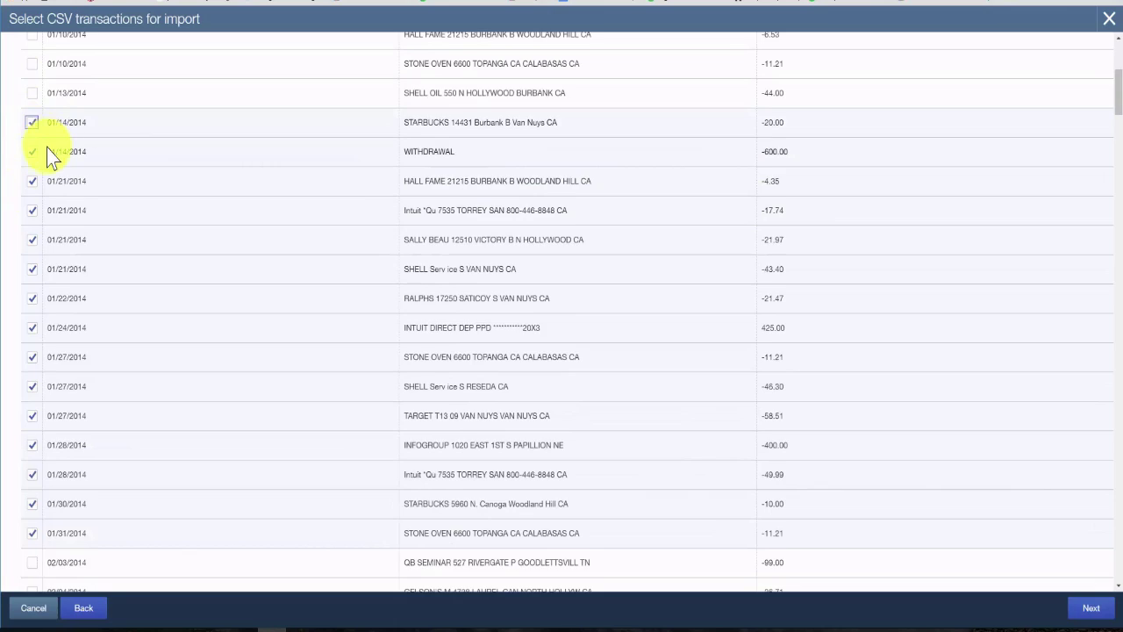
# Add the remaining January transactions dated 01/07/2014 to 01/13/2014 to the import selection
pyautogui.scroll(1, 45, 153)
pyautogui.click(32, 158)
pyautogui.click(31, 128)
pyautogui.click(32, 99)
pyautogui.scroll(2, 42, 149)
pyautogui.click(33, 200)
pyautogui.click(32, 171)
pyautogui.click(32, 142)
pyautogui.click(32, 112)
pyautogui.click(33, 82)
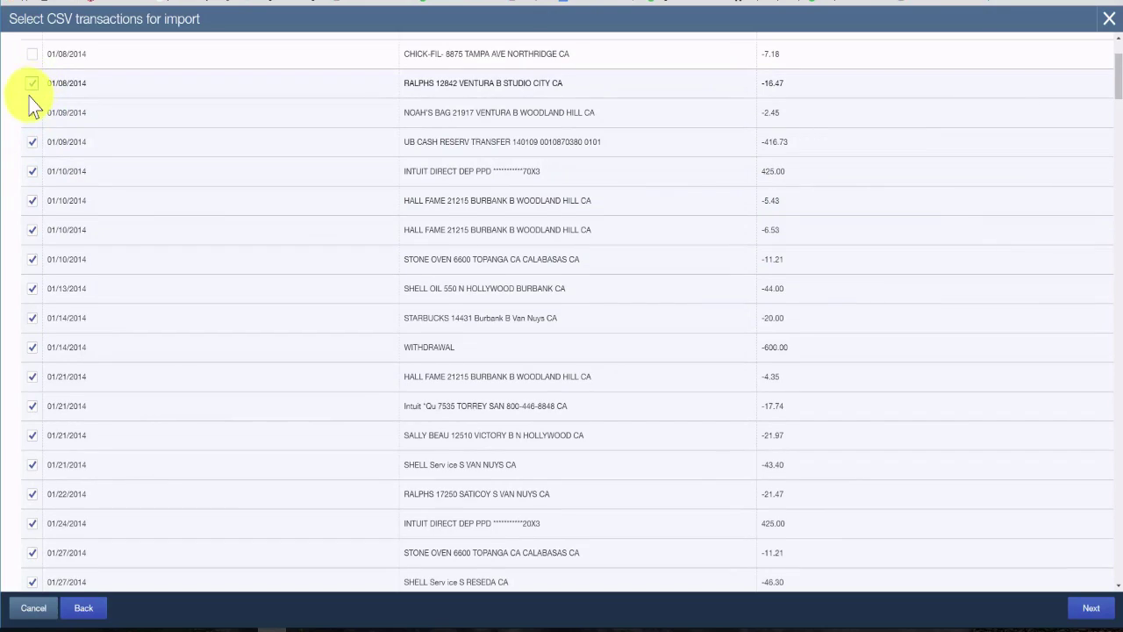
pyautogui.scroll(2, 35, 158)
pyautogui.click(32, 184)
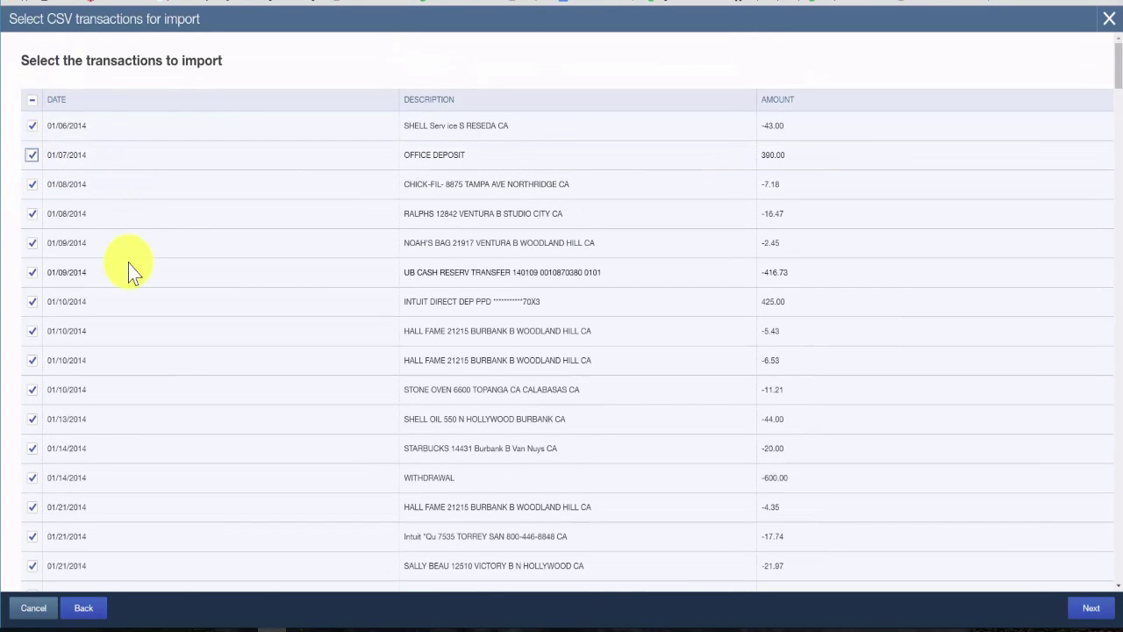
# Import the selected January transactions, confirm the import and finish the bank file upload
pyautogui.click(1092, 615)
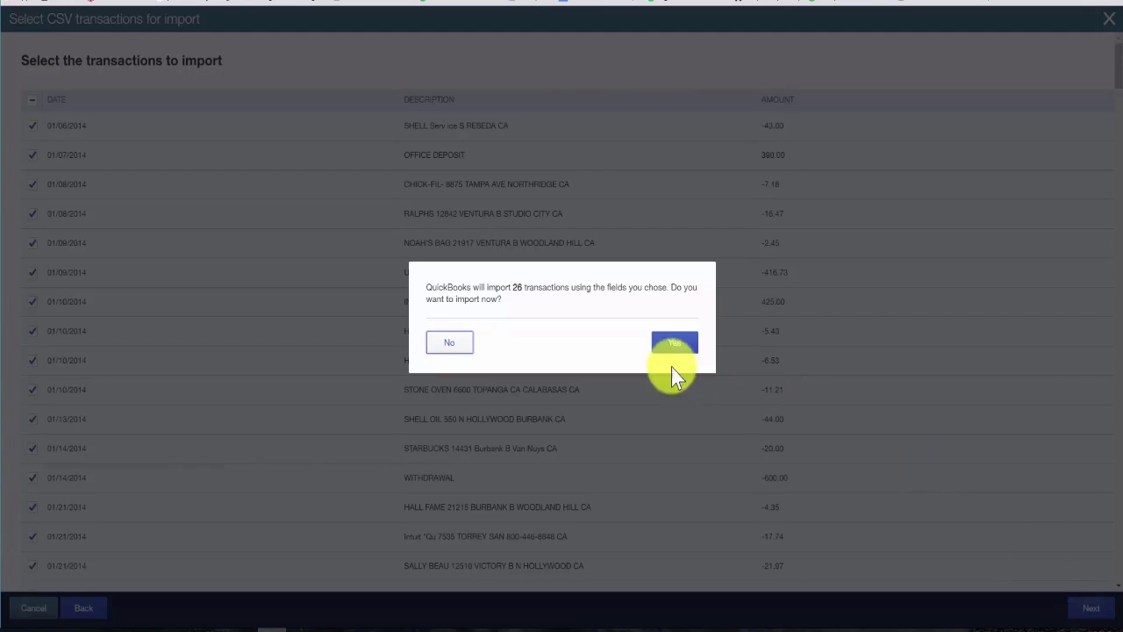
pyautogui.moveTo(512, 289); pyautogui.dragTo(597, 287)
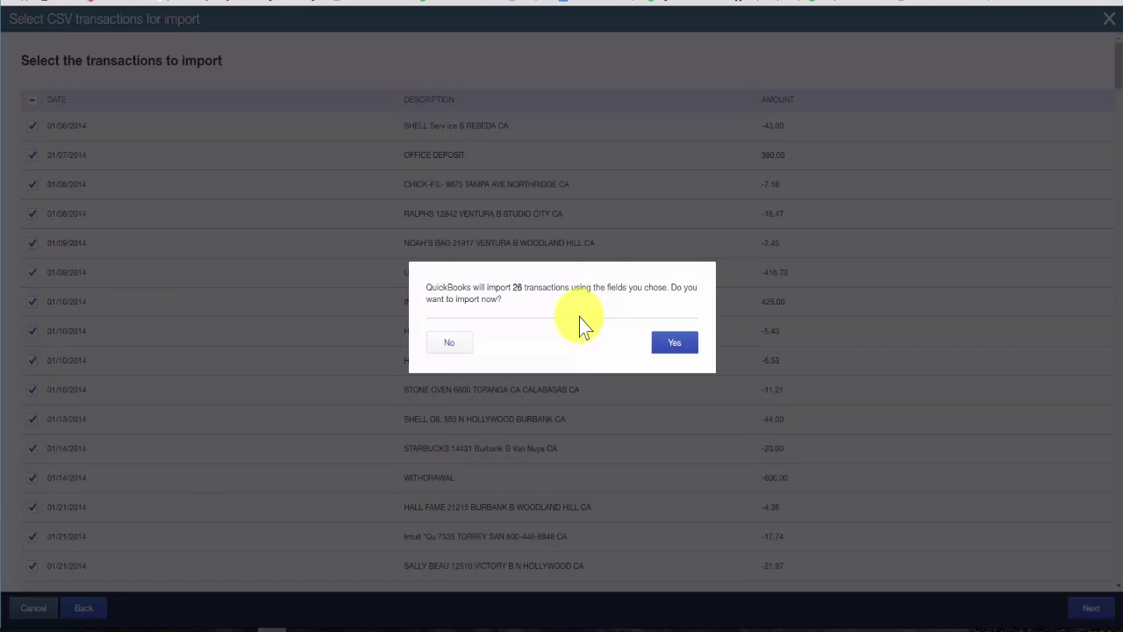
pyautogui.click(672, 343)
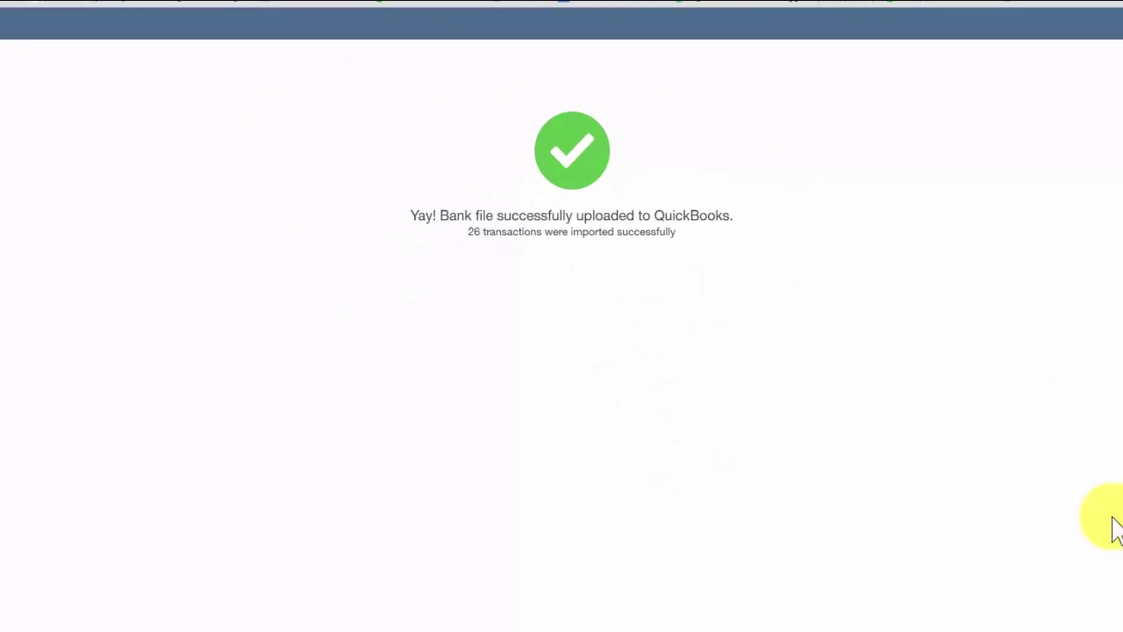
pyautogui.click(1087, 608)
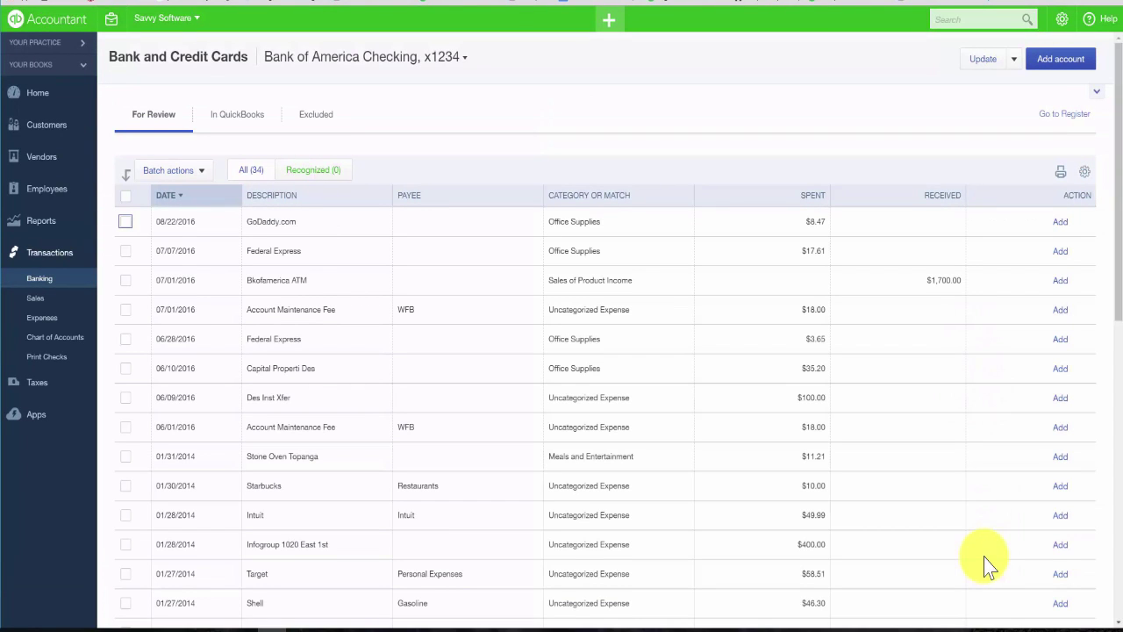
# Review the Bank of America Checking transactions and the file upload option, and return to the company home page
pyautogui.click(156, 123)
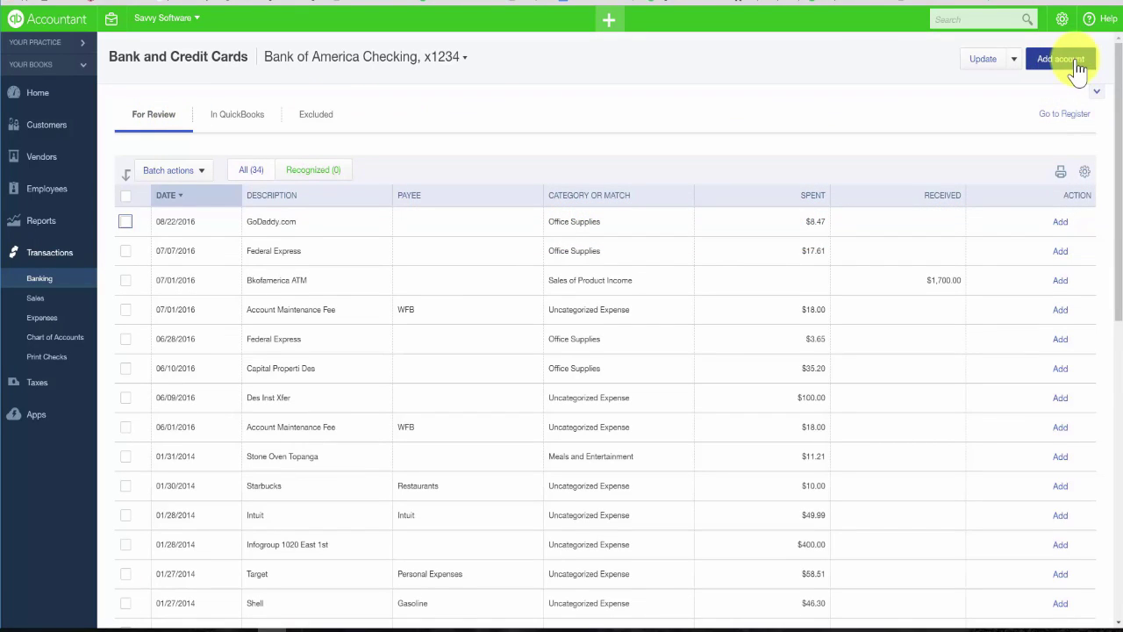
pyautogui.click(1015, 61)
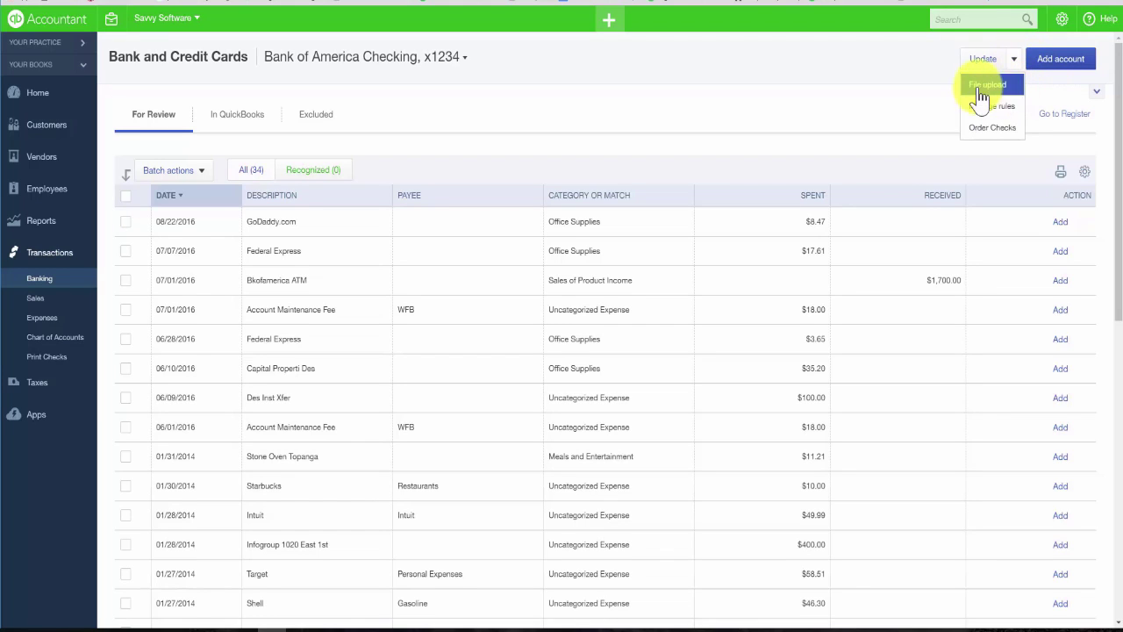
pyautogui.click(750, 103)
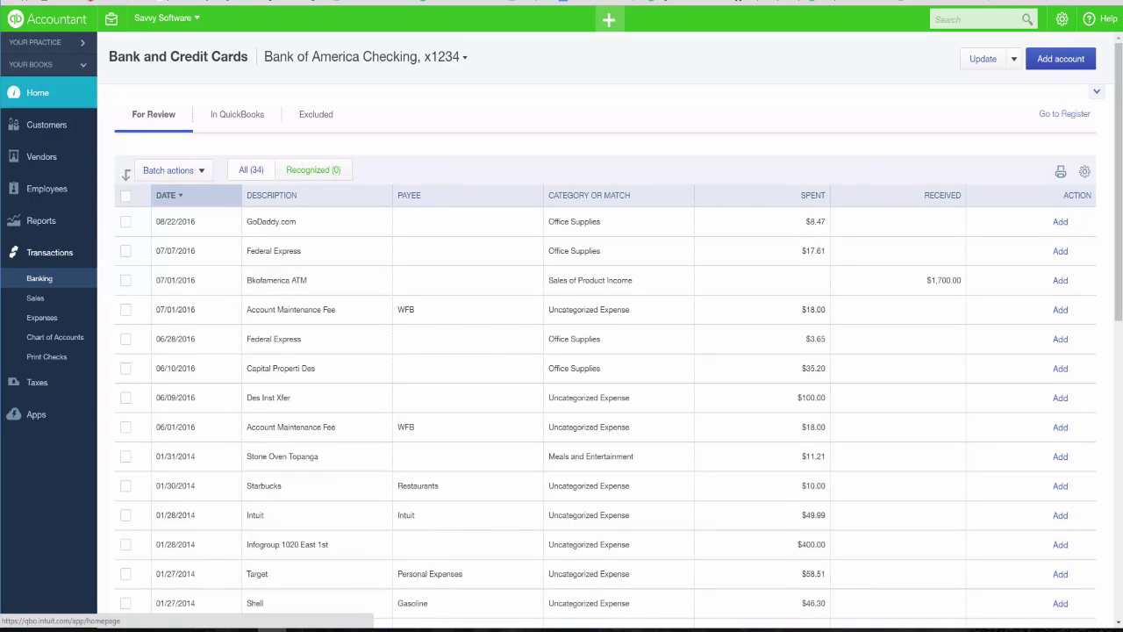
pyautogui.click(38, 92)
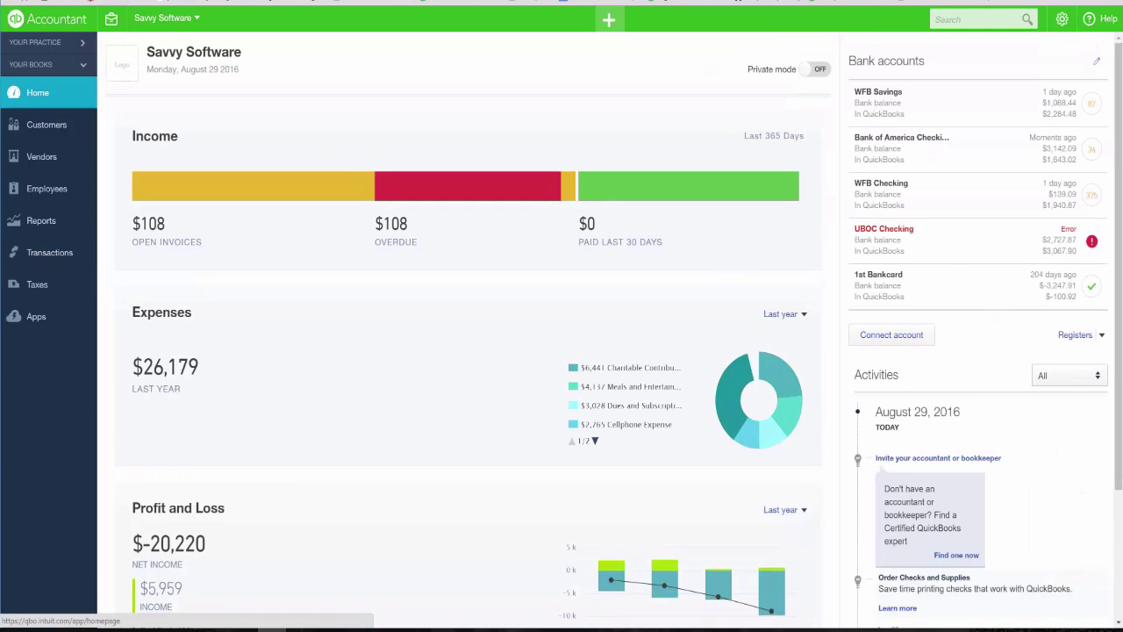